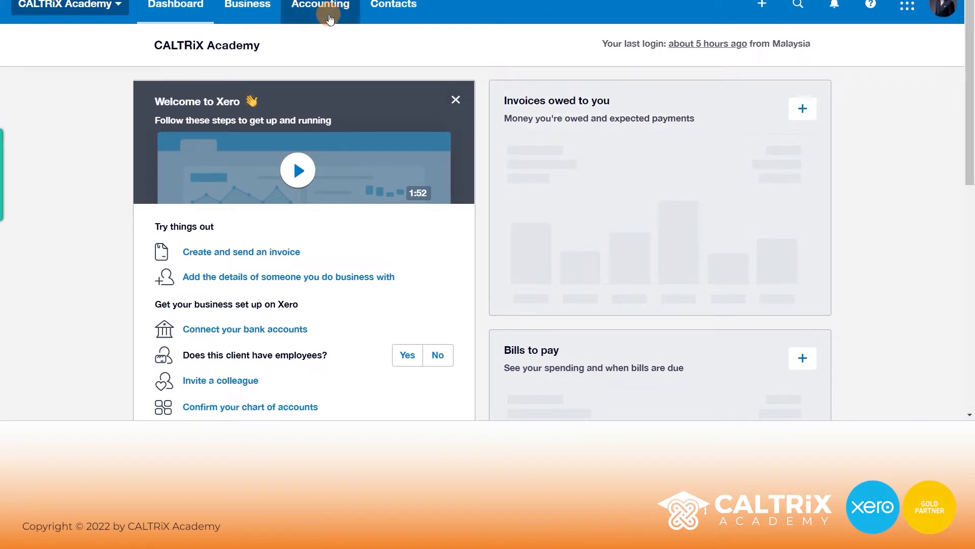
- Go from Accounting > Advanced to the Financial settings page under Advanced settings
left_click(321, 8)
left_click(328, 105)
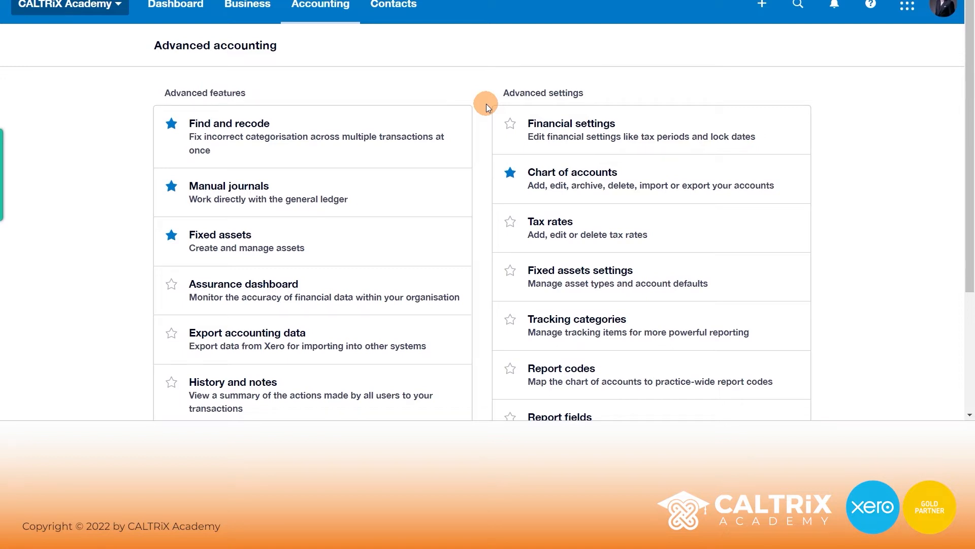
left_click(71, 5)
left_click(80, 198)
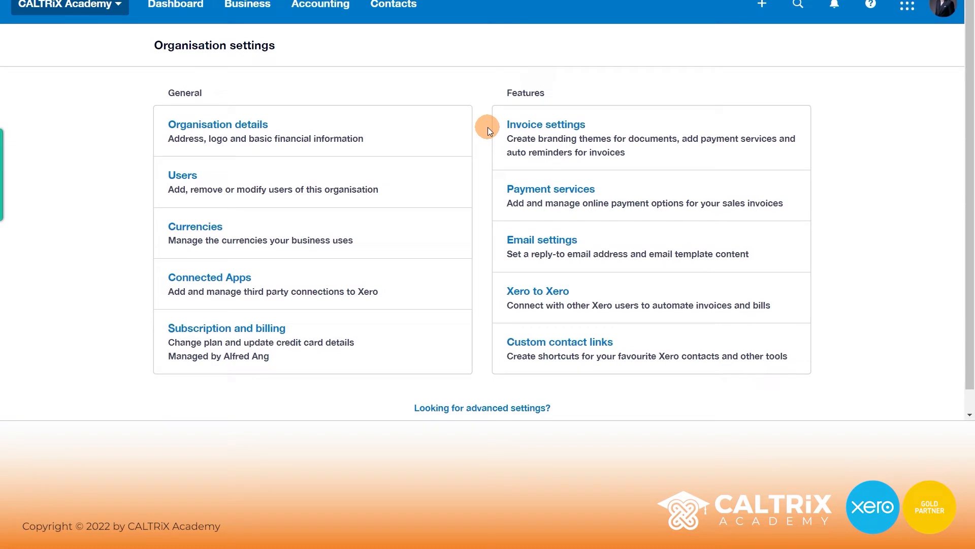
left_click(508, 409)
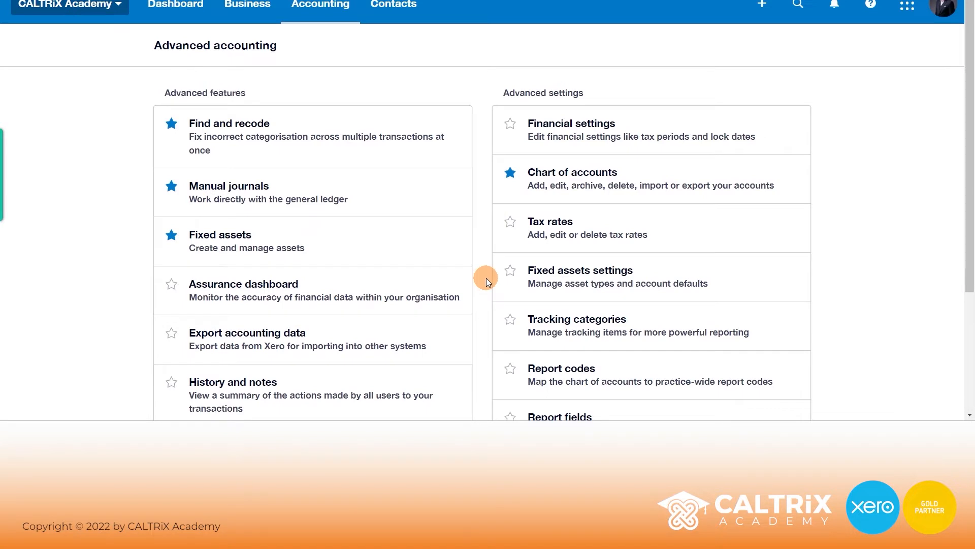
left_click(667, 114)
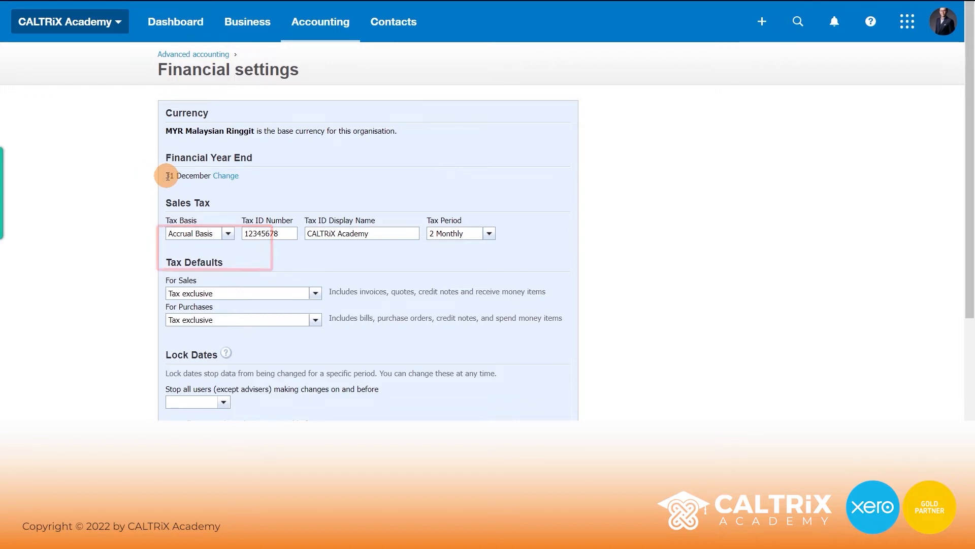
- Check the 31 December financial year end and make it editable with Change
left_click_drag(169, 176, 196, 183)
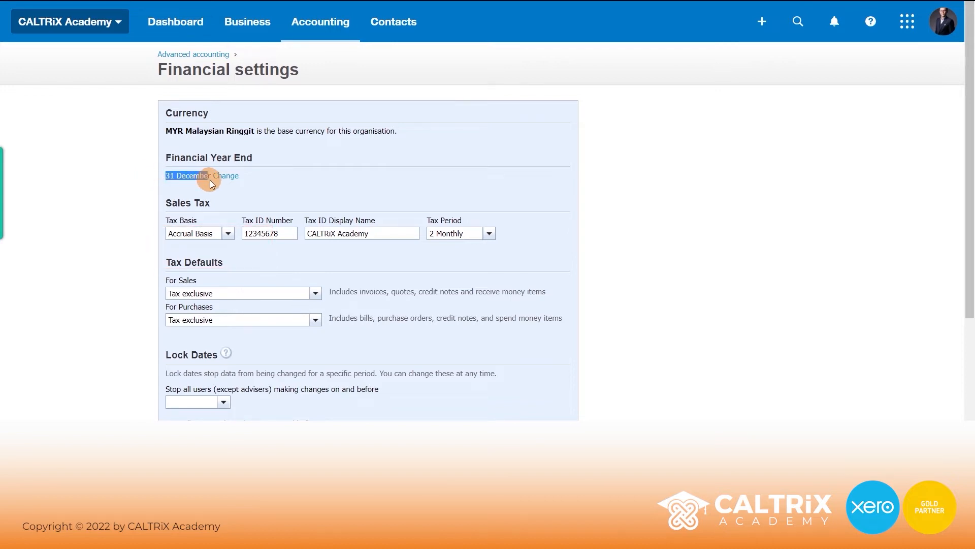
left_click(304, 166)
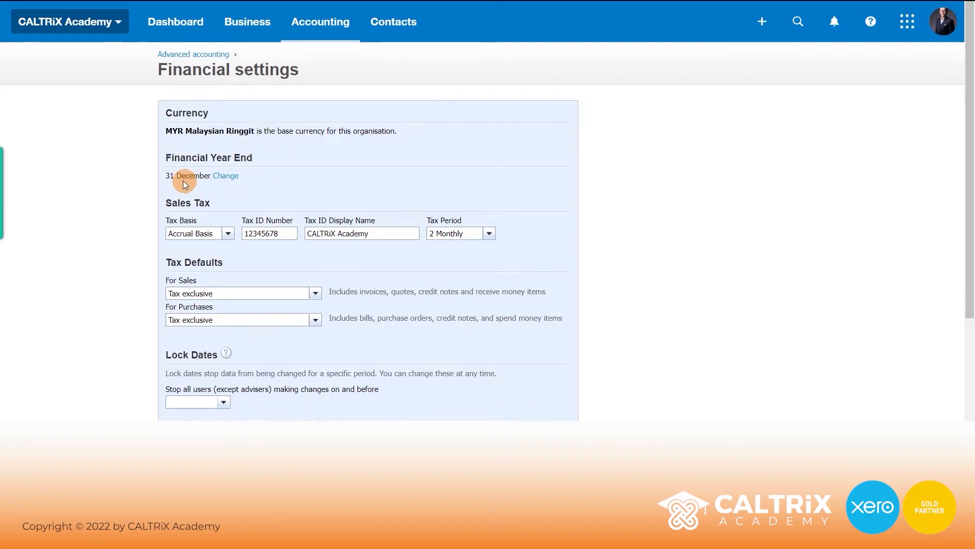
left_click(226, 177)
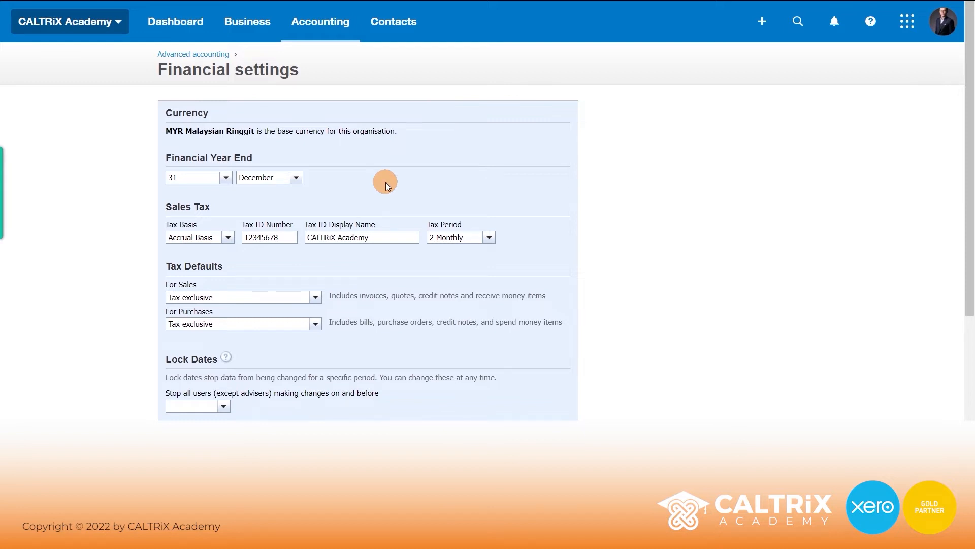
scroll(386, 178, "down", 1)
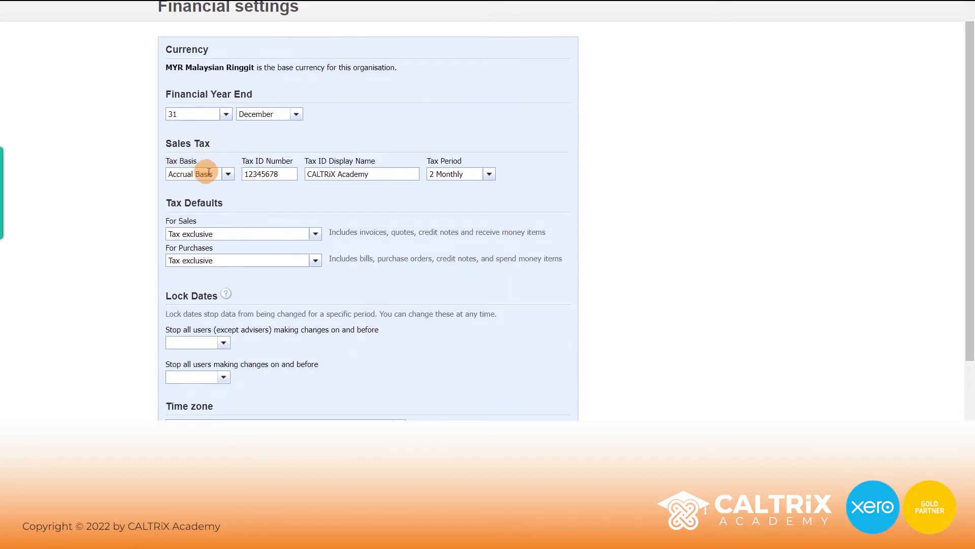
- Keep Tax Basis as Accrual Basis and Tax Period as 2 Monthly
left_click(227, 175)
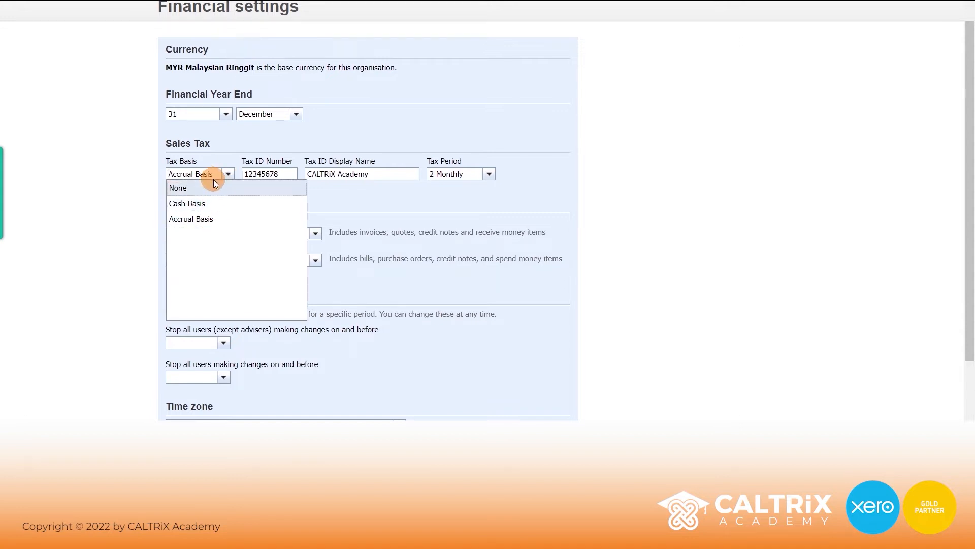
left_click(351, 193)
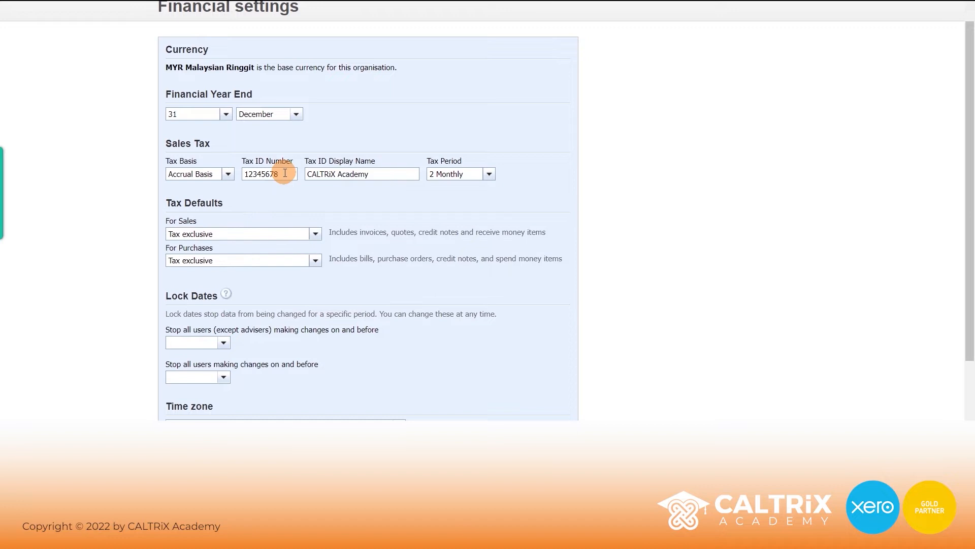
left_click_drag(285, 173, 244, 173)
left_click_drag(370, 174, 308, 174)
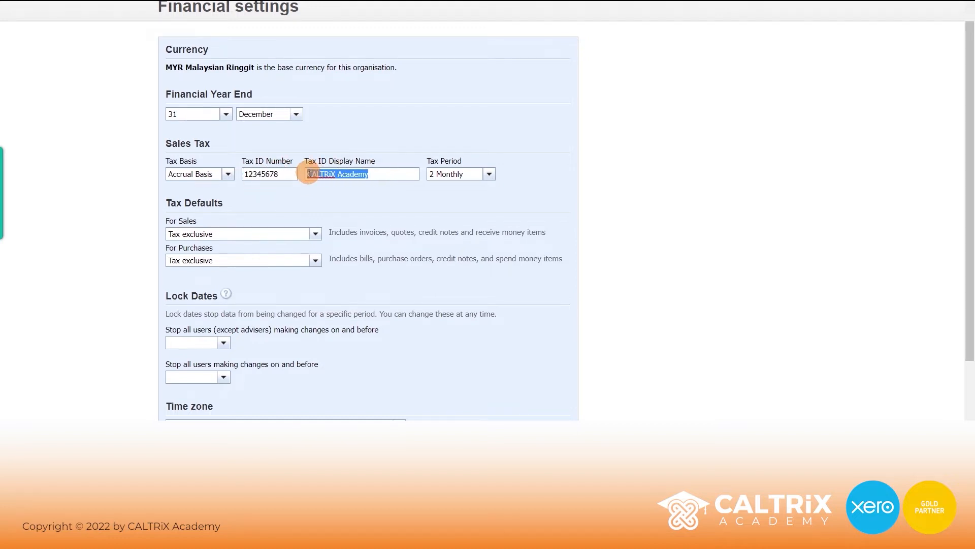
left_click(397, 188)
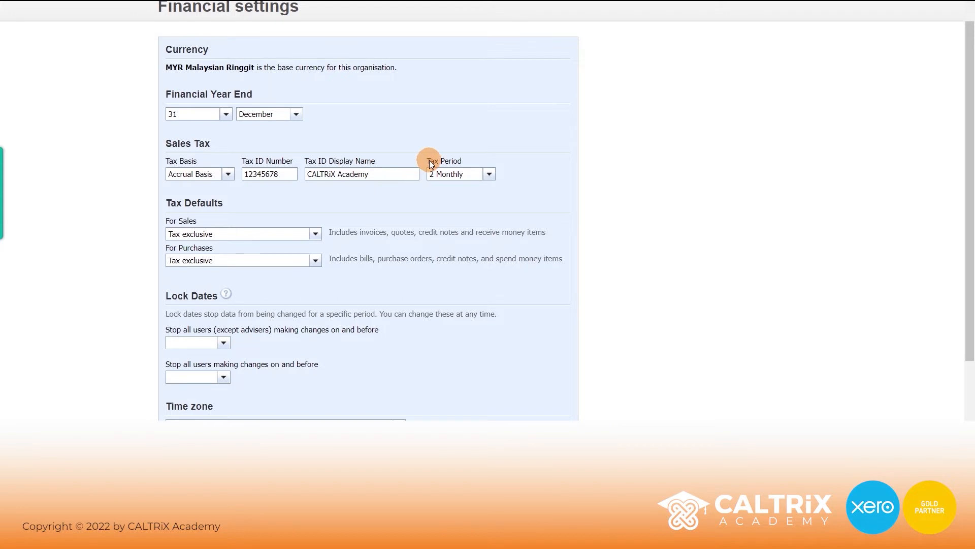
left_click(489, 175)
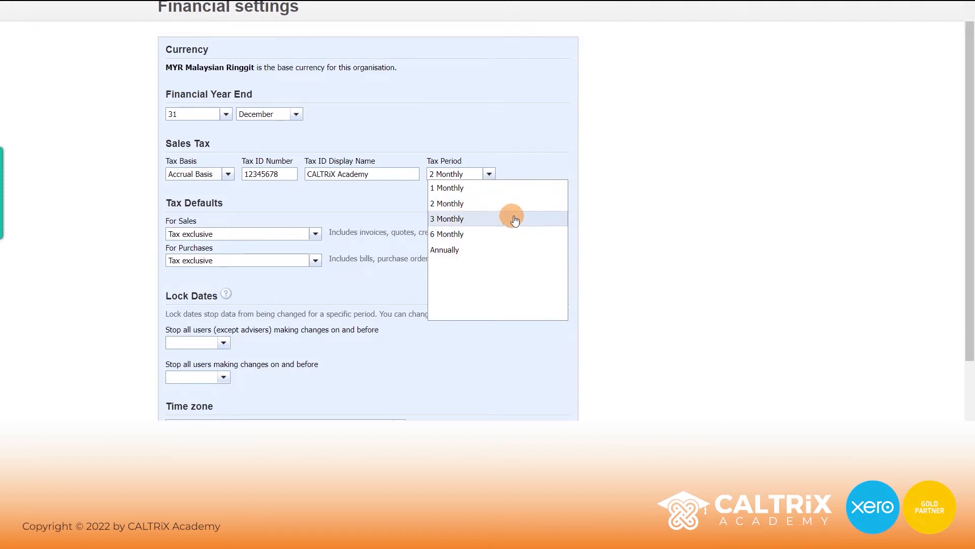
left_click(584, 157)
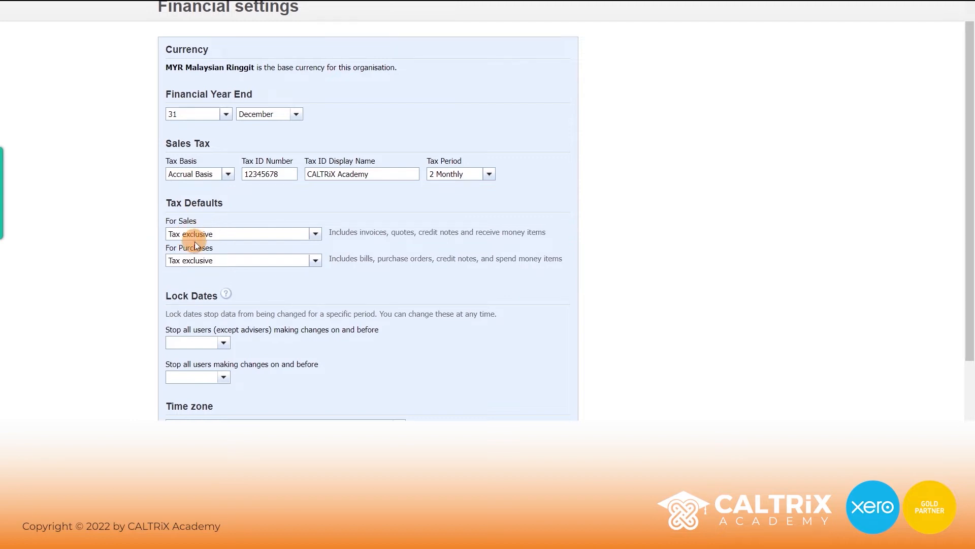
- Save the financial settings with the 31 December year end and 2 Monthly tax period
scroll(424, 257, "down", 2)
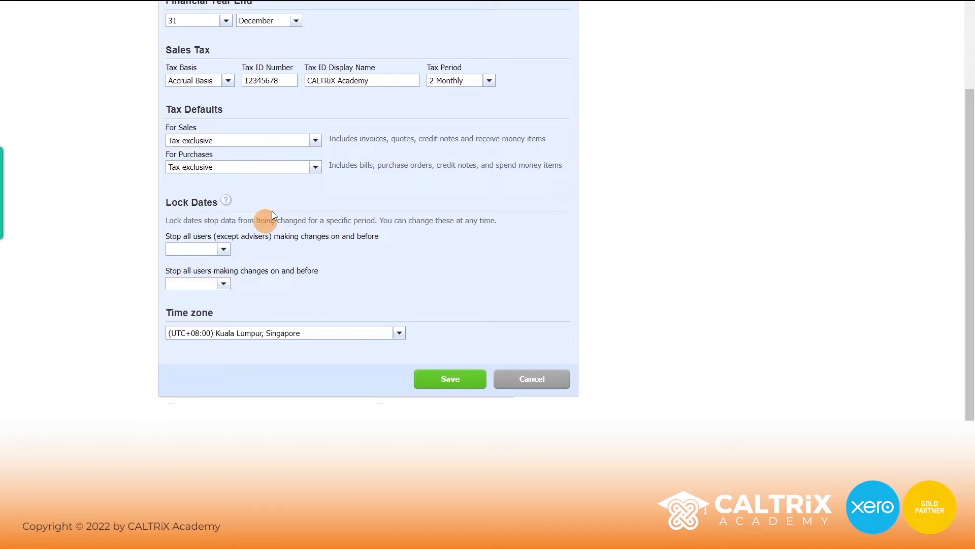
left_click(446, 384)
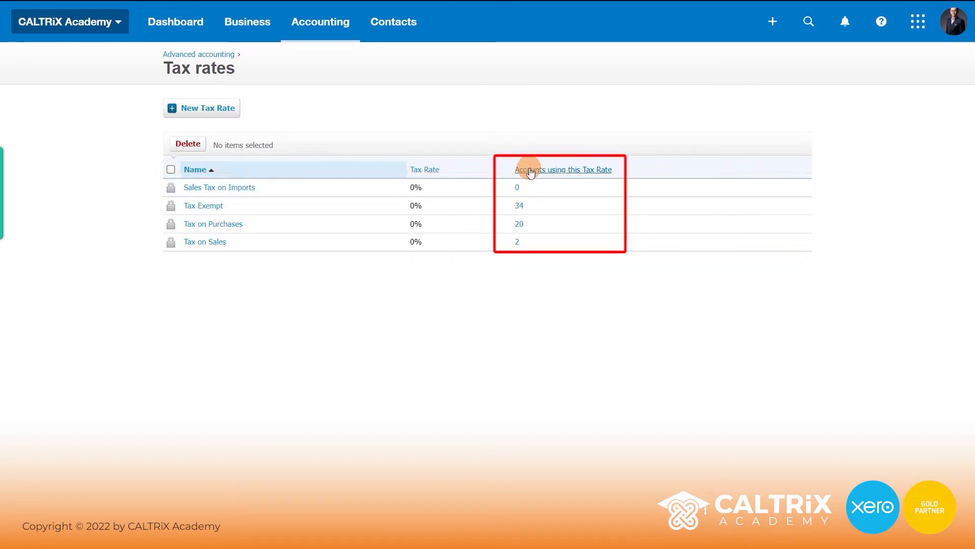
- View the accounts using the Tax Exempt rate in a separate tab
right_click(523, 204)
left_click(533, 213)
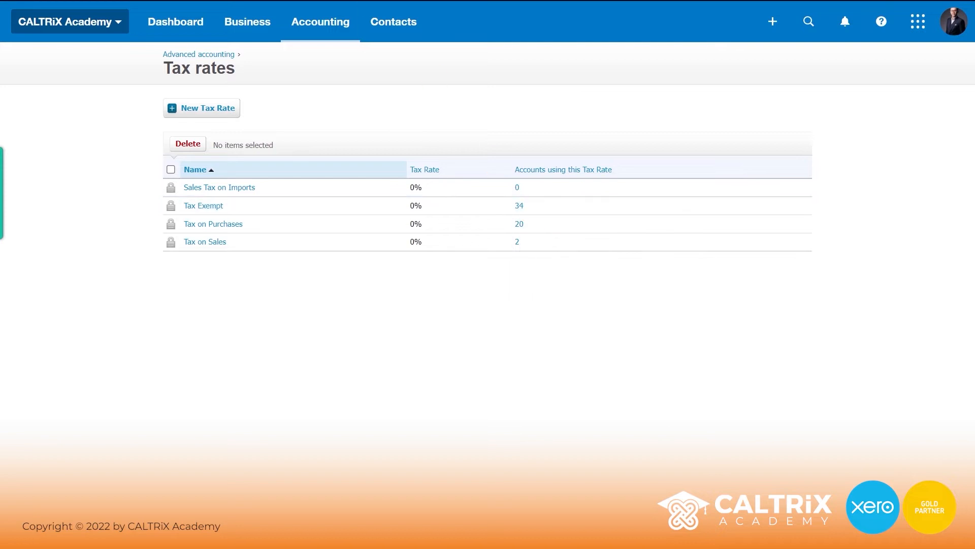
left_click(407, 1)
- Create tax rate SST with one SST component at 6% and save it
left_click(211, 108)
type("SST")
left_click(347, 203)
type("SS")
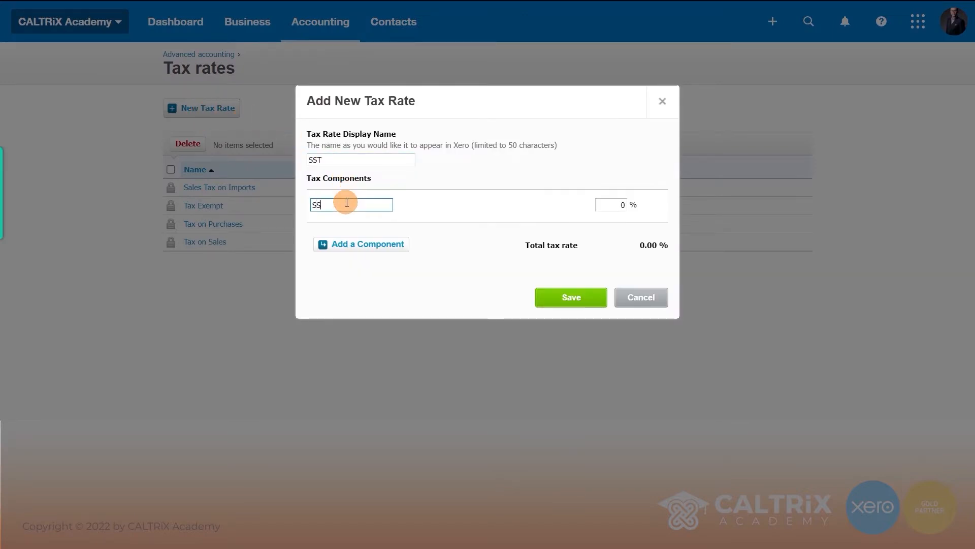
type("T")
left_click(621, 205)
type("6")
left_click(578, 299)
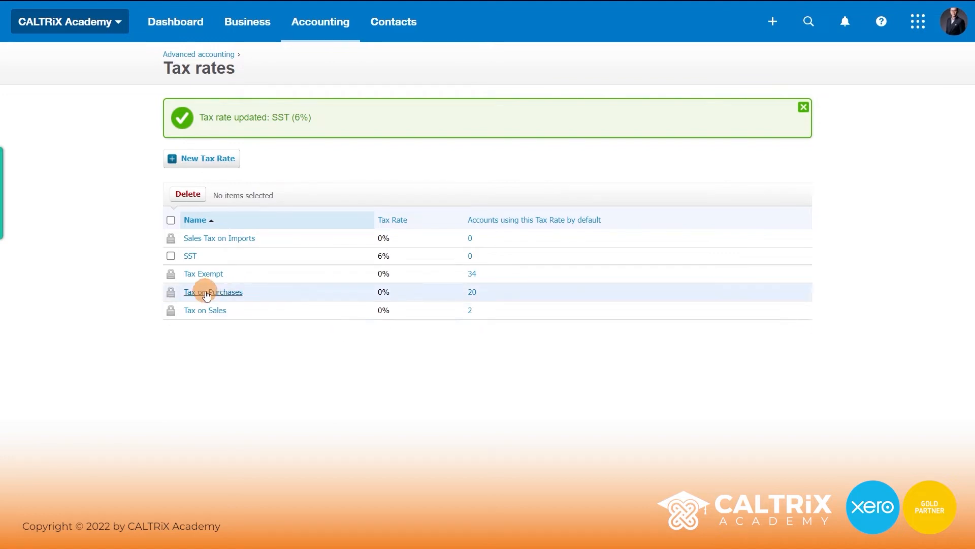
- Rename Tax on Sales and its component to 'Sales Tax', set 6%, and save
left_click(206, 311)
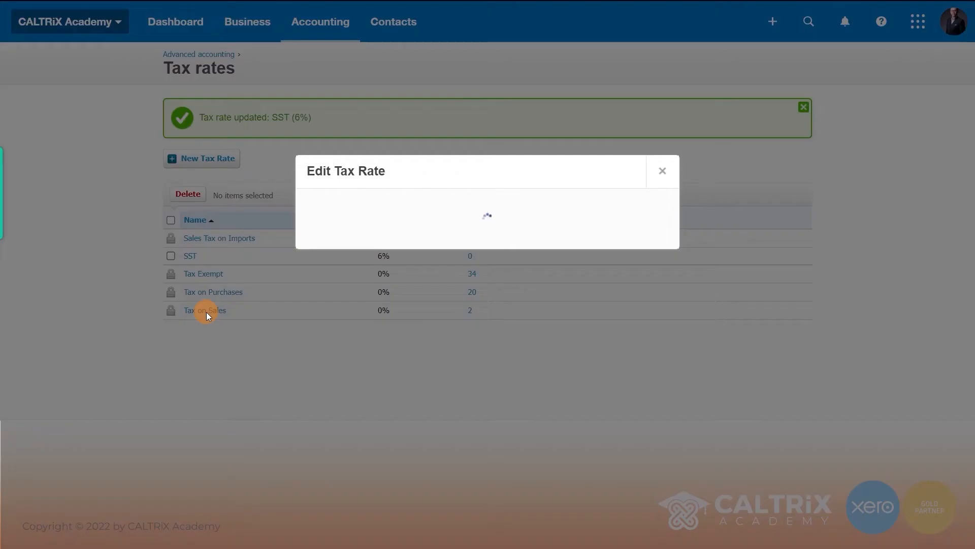
left_click_drag(373, 161, 263, 160)
type("Sales Tax")
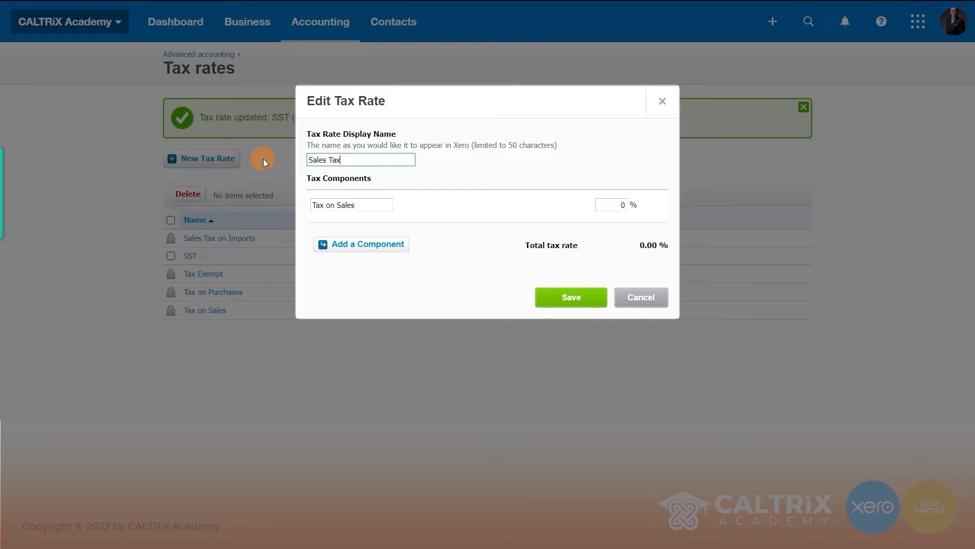
key("Tab")
type("Sales Tax")
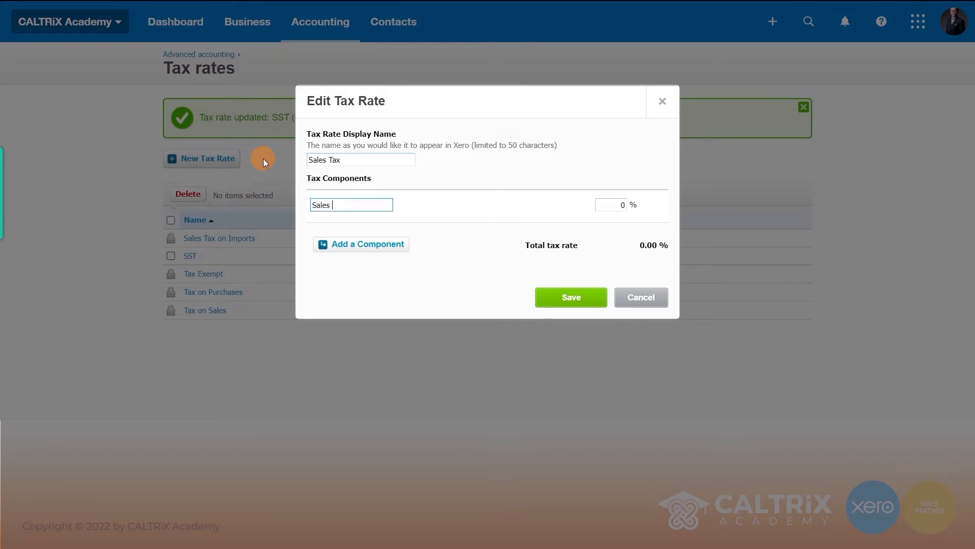
key("Tab")
type("6")
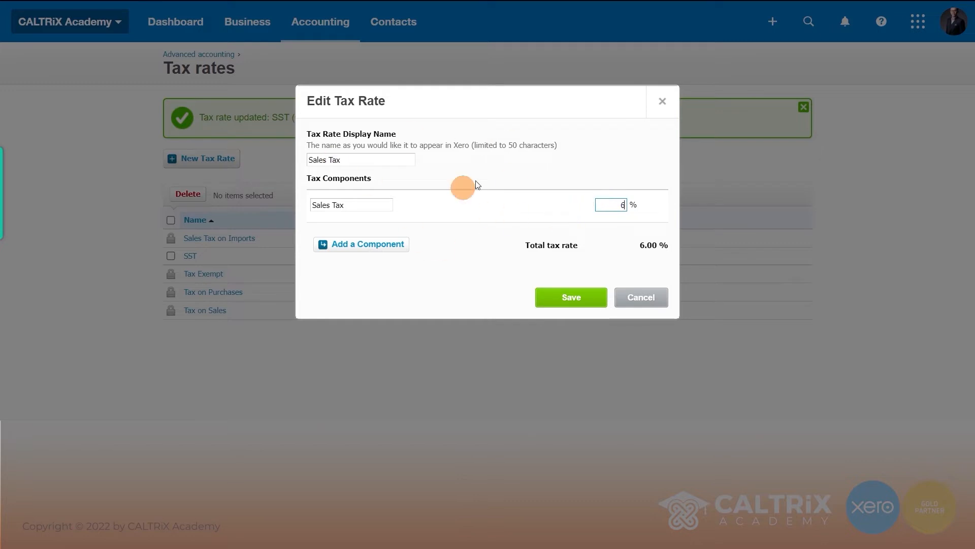
left_click(570, 304)
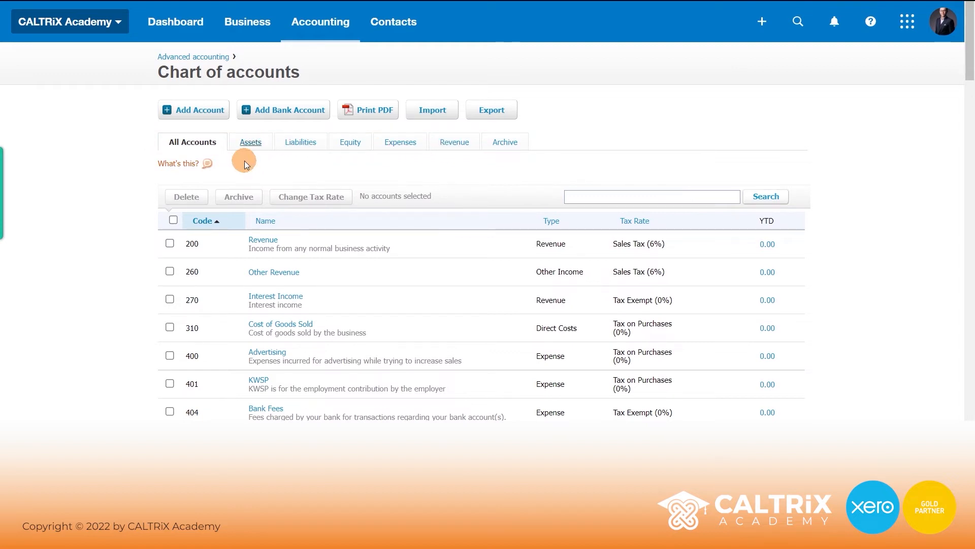
- Browse the Assets and Liabilities account lists, then show All Accounts
left_click(251, 143)
scroll(508, 213, "down", 1)
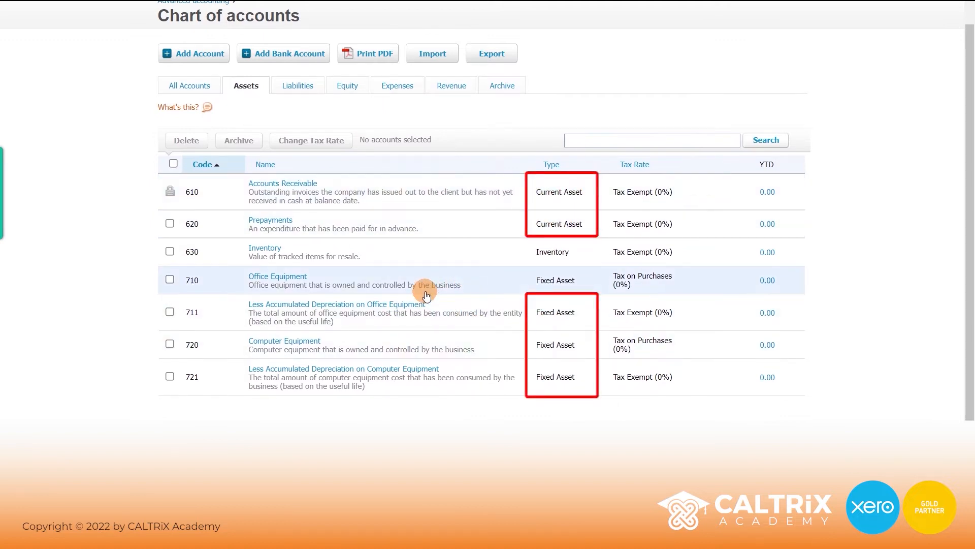
left_click(300, 87)
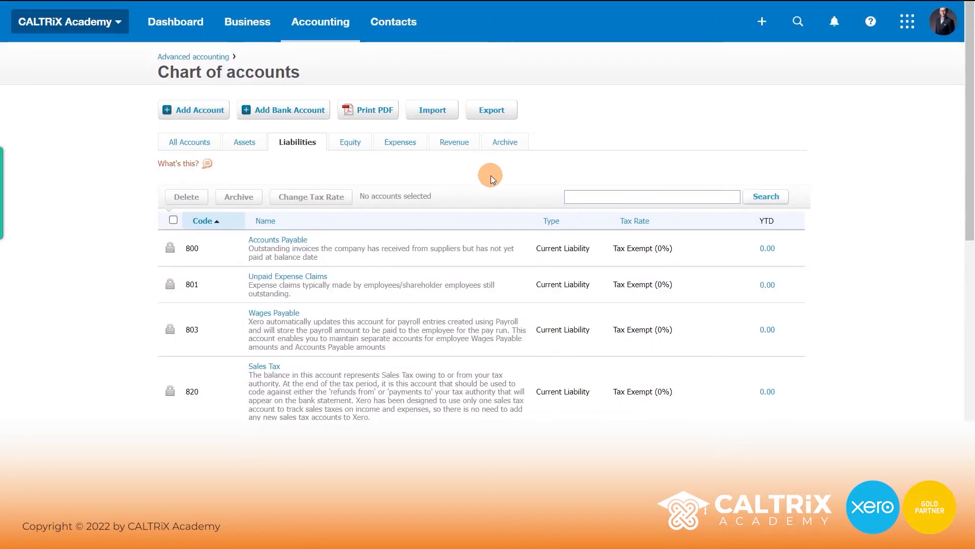
scroll(491, 176, "down", 6)
scroll(516, 267, "up", 6)
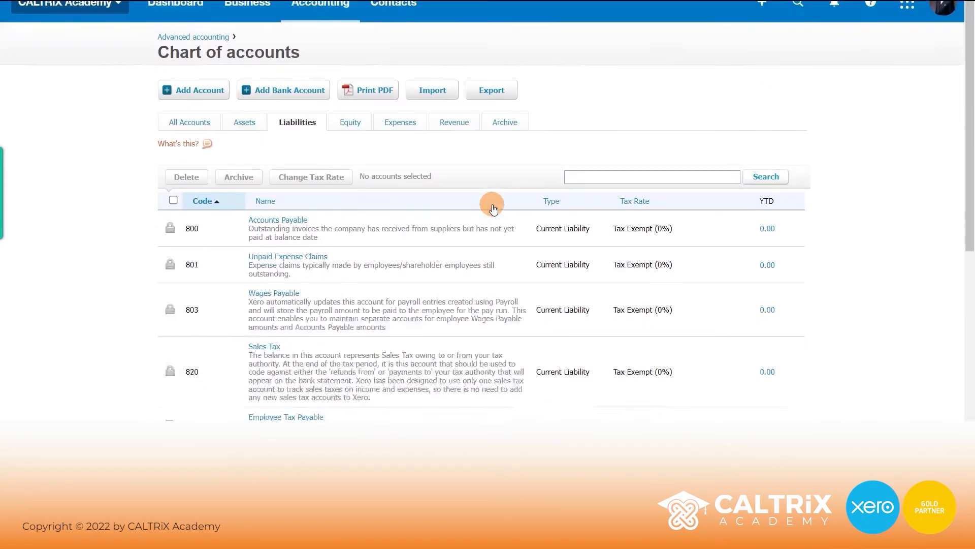
scroll(493, 209, "up", 1)
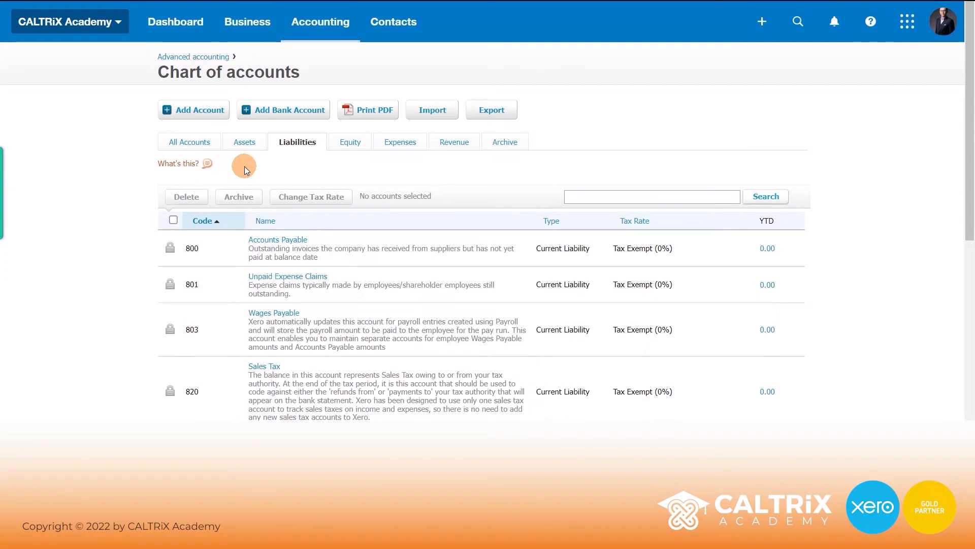
left_click(191, 147)
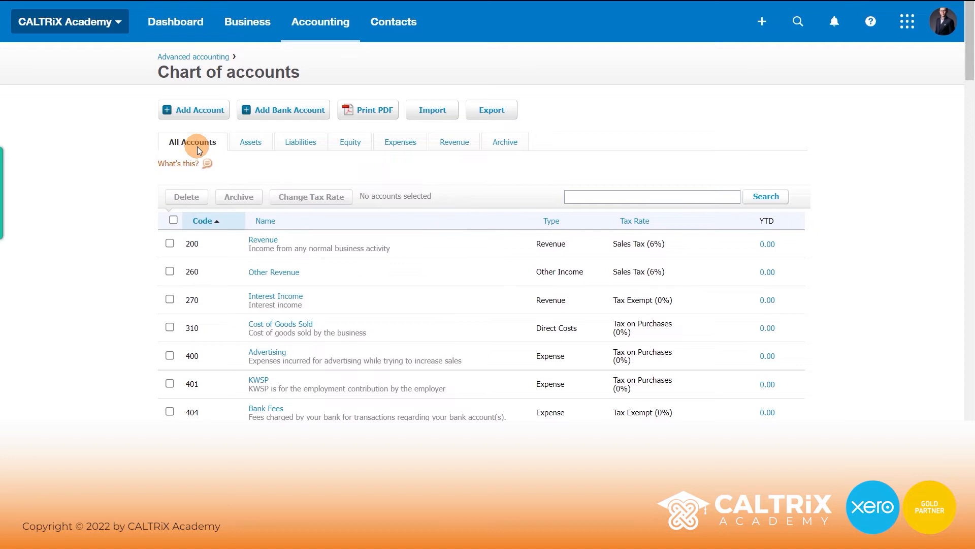
- Start a new account and choose Revenue as its account type
left_click(194, 111)
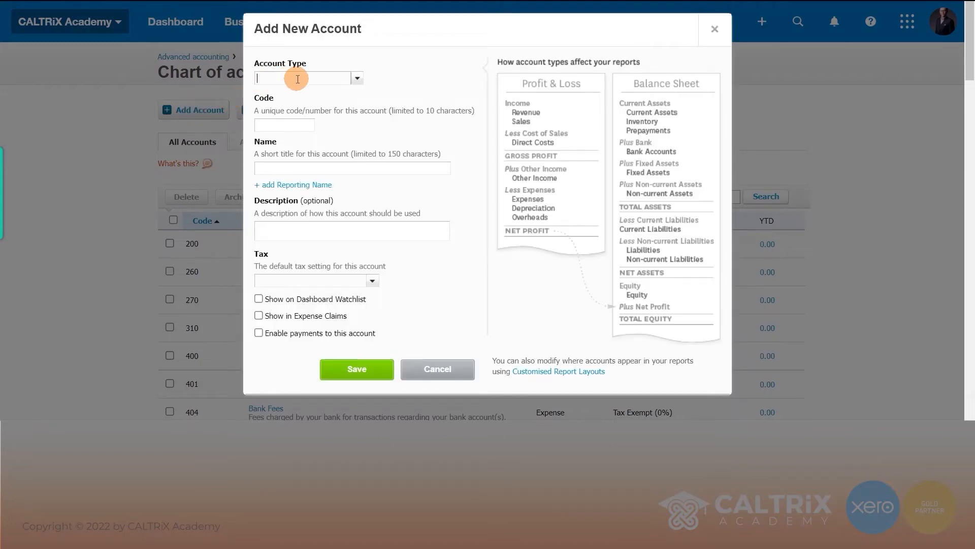
left_click(297, 79)
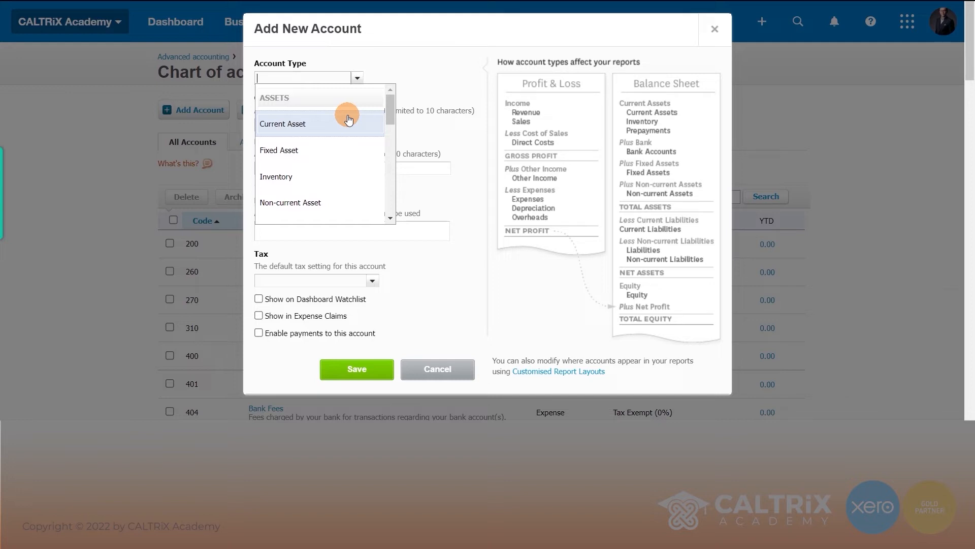
left_click(517, 79)
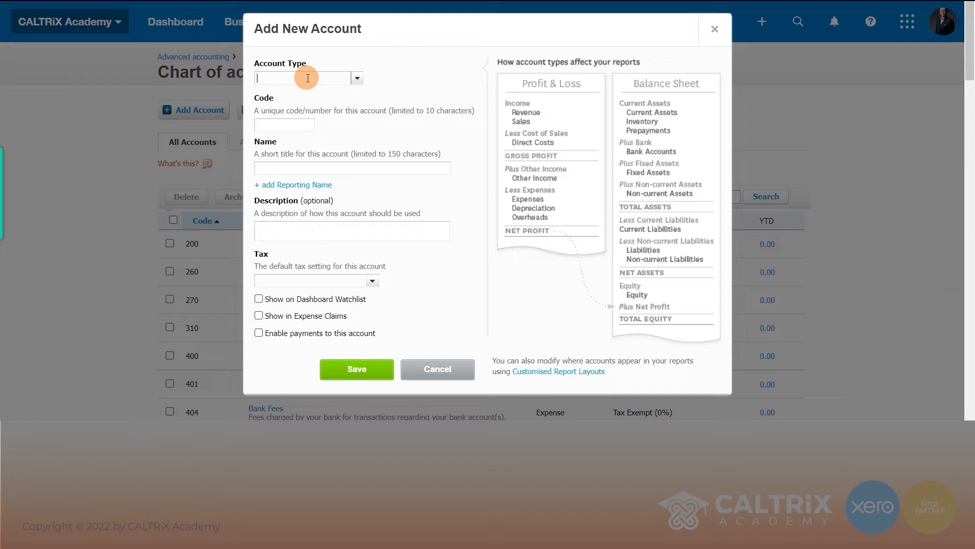
type("re")
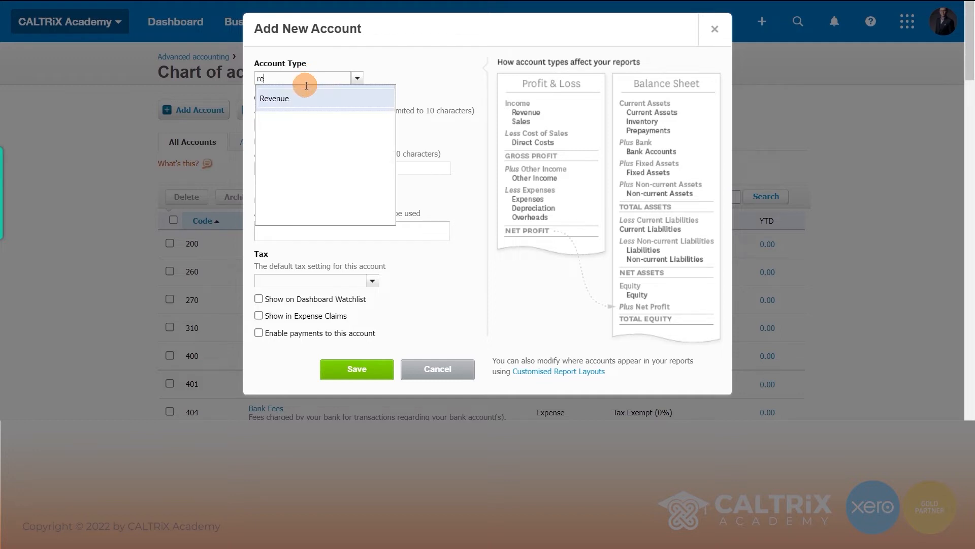
left_click(303, 97)
- Give it code 201 (200 is taken) and the name 'Revenue - Training'
left_click(295, 125)
type("200")
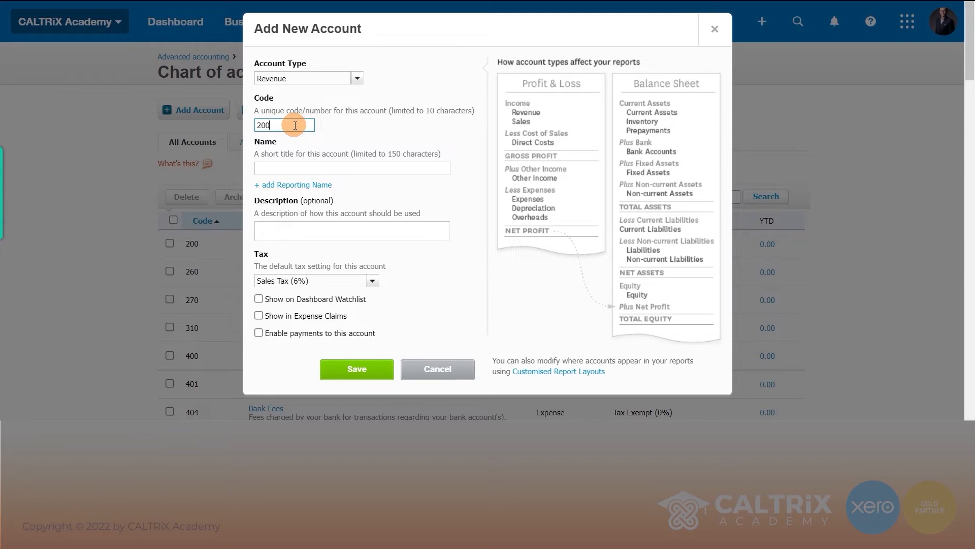
key("Tab")
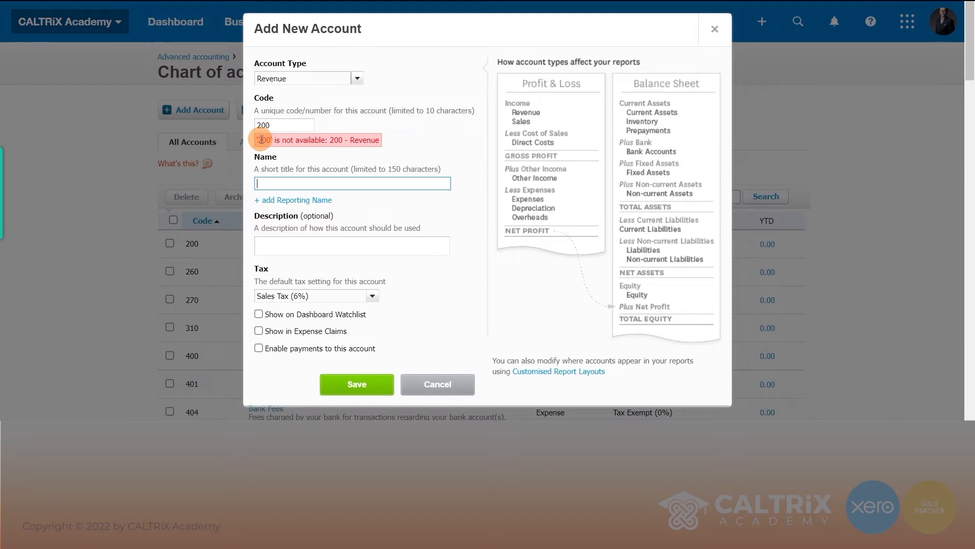
left_click_drag(258, 139, 386, 139)
left_click(284, 123)
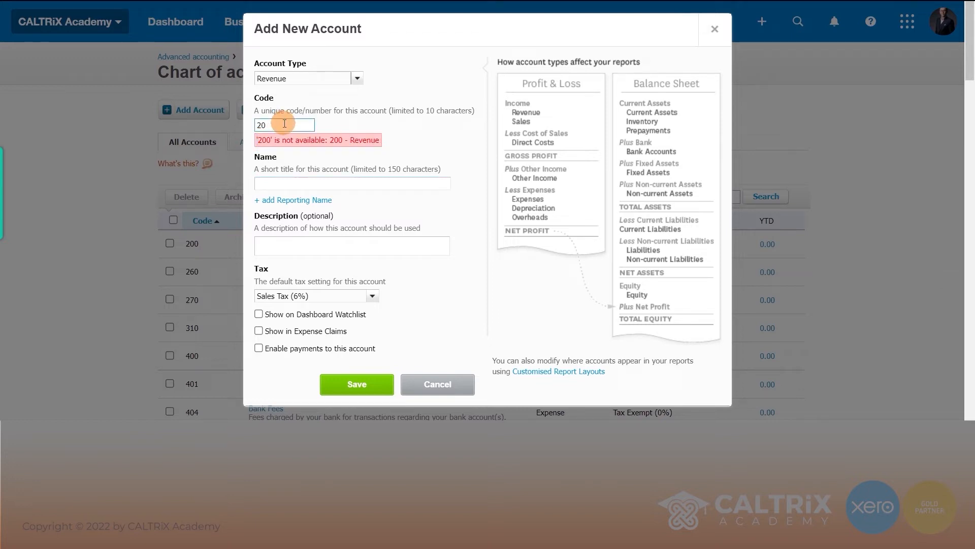
type("1")
key("Tab")
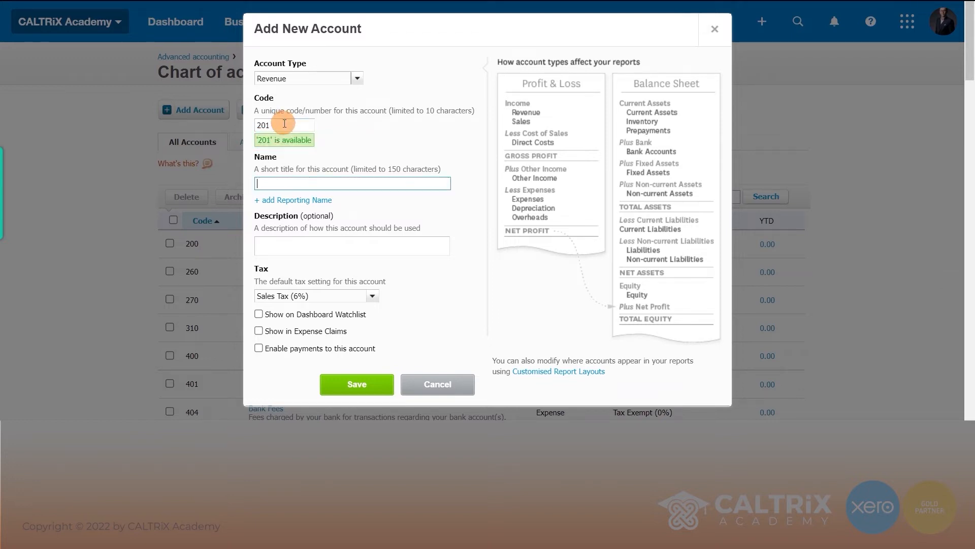
type("Revenue - ")
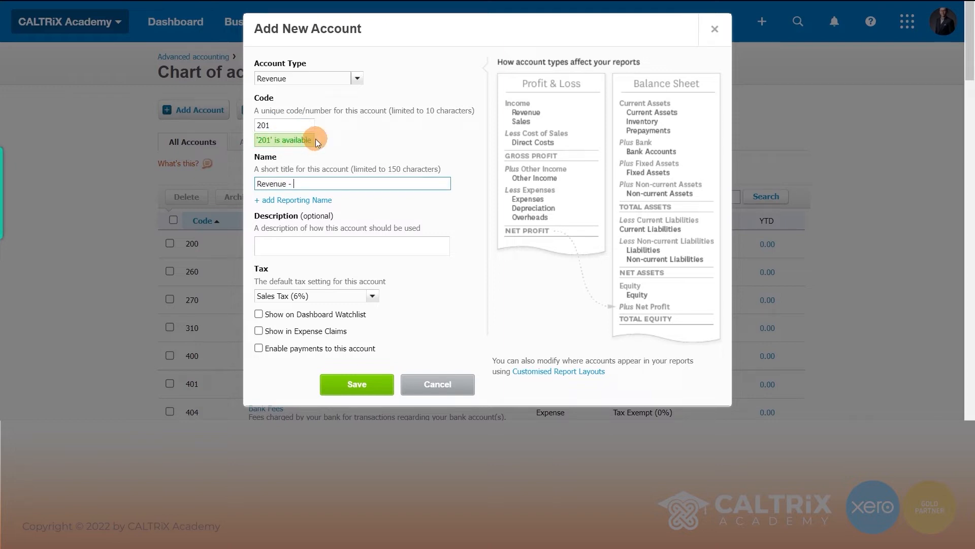
type("Training")
left_click(290, 242)
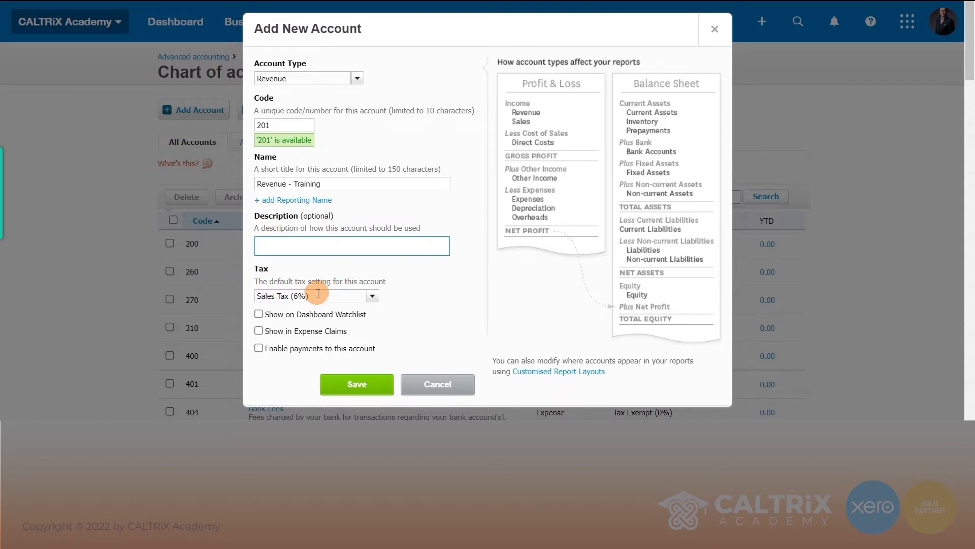
- Set its default tax to SST (6%) and save the account
left_click(372, 295)
left_click(322, 333)
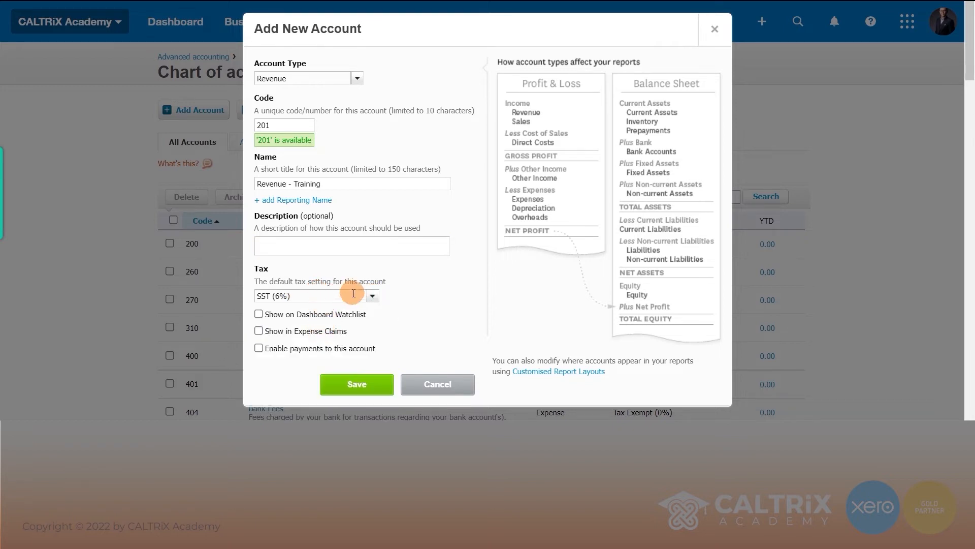
left_click(365, 380)
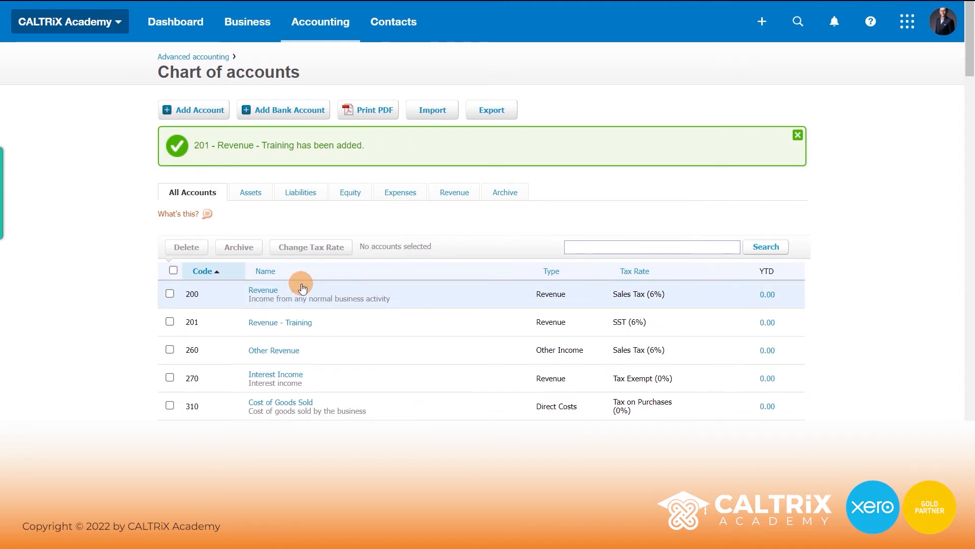
- Search the chart of accounts for 'revenue' to list accounts 200, 201 and 260
scroll(305, 295, "down", 4)
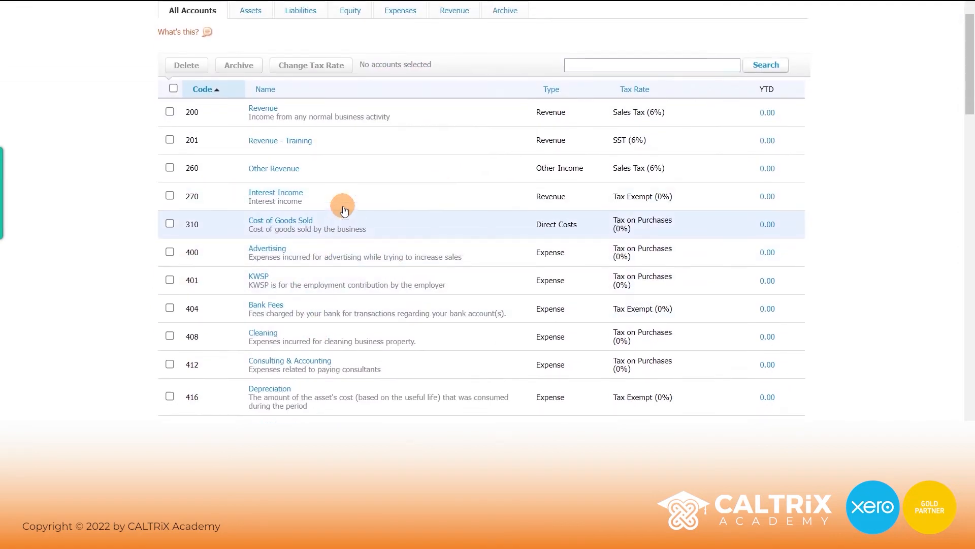
scroll(343, 209, "up", 3)
left_click(590, 185)
type("revenue")
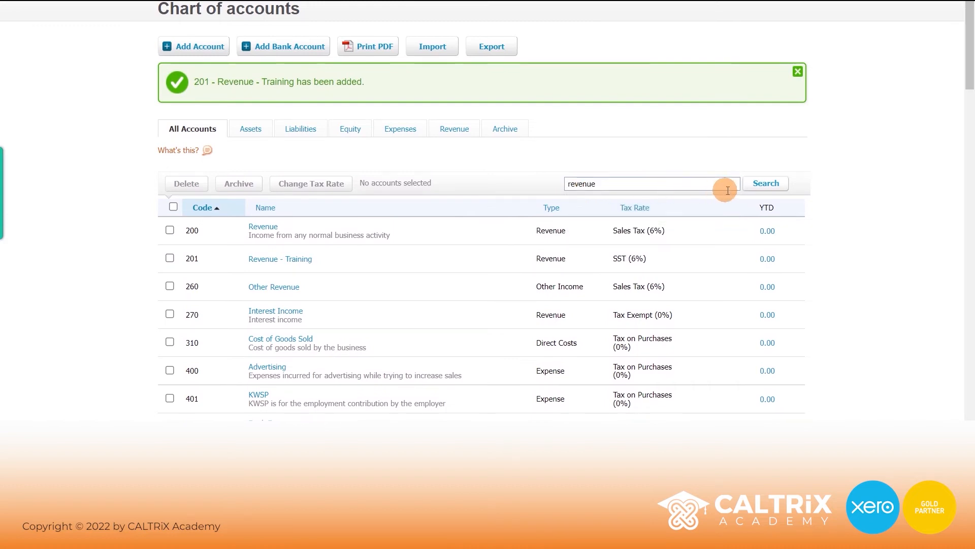
left_click(762, 184)
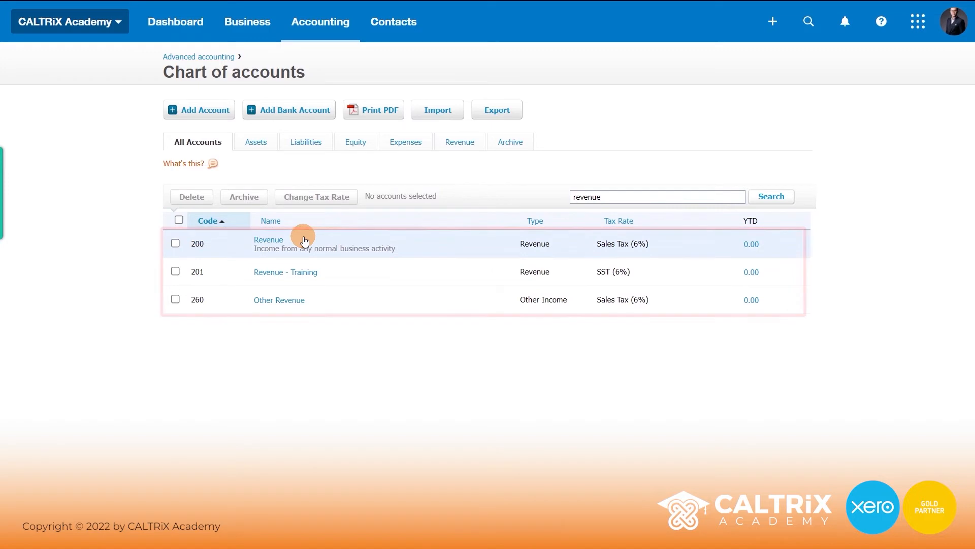
- Rename account 200 to 'Revenue - Bookkeeping Service'
left_click(269, 239)
left_click(303, 171)
type("- Booke")
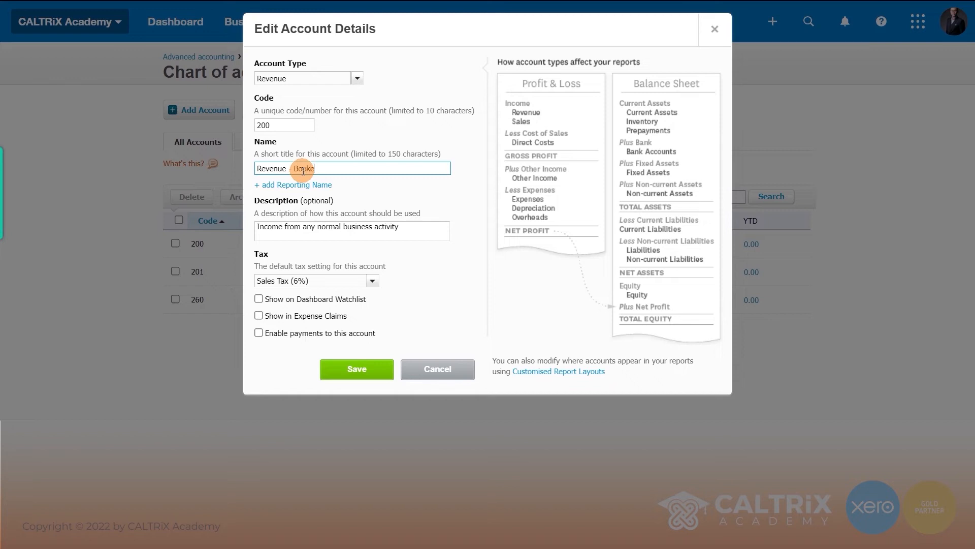
type("eping Service")
left_click(303, 171)
type("k")
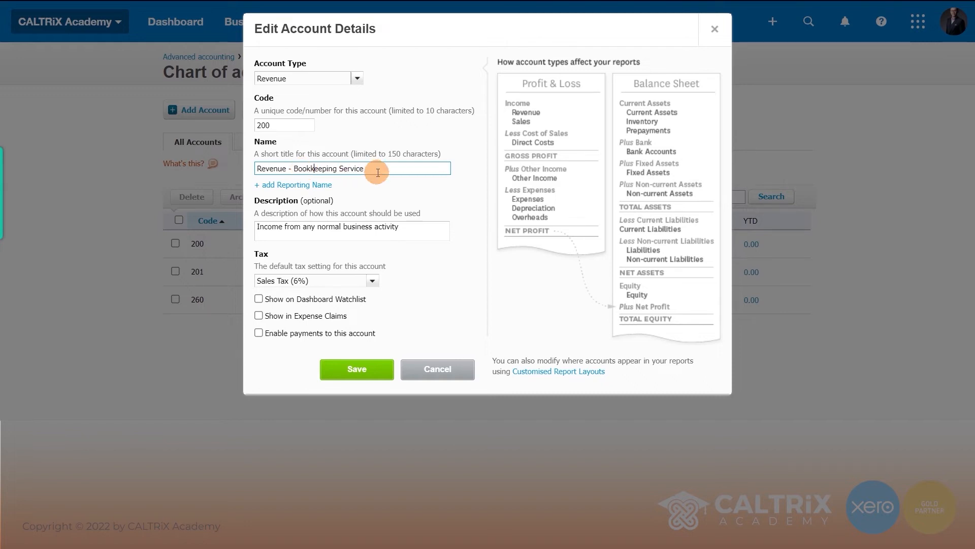
- Reword its description to bookkeeping income, set tax to SST (6%), and save
left_click(321, 228)
key("Delete")
key("Delete")
key("Delete")
key("Delete")
key("Delete")
key("Delete")
key("Delete")
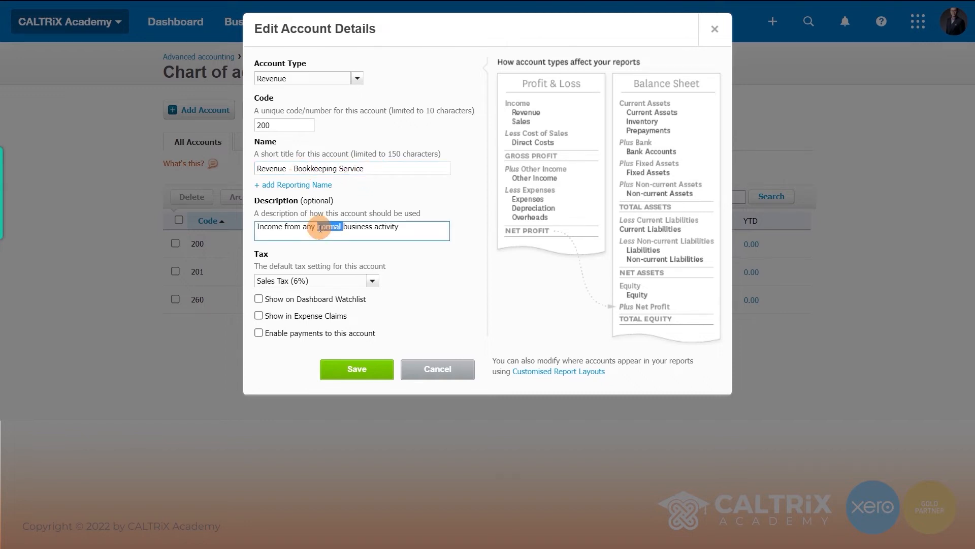
type("bo")
type("okkeeping")
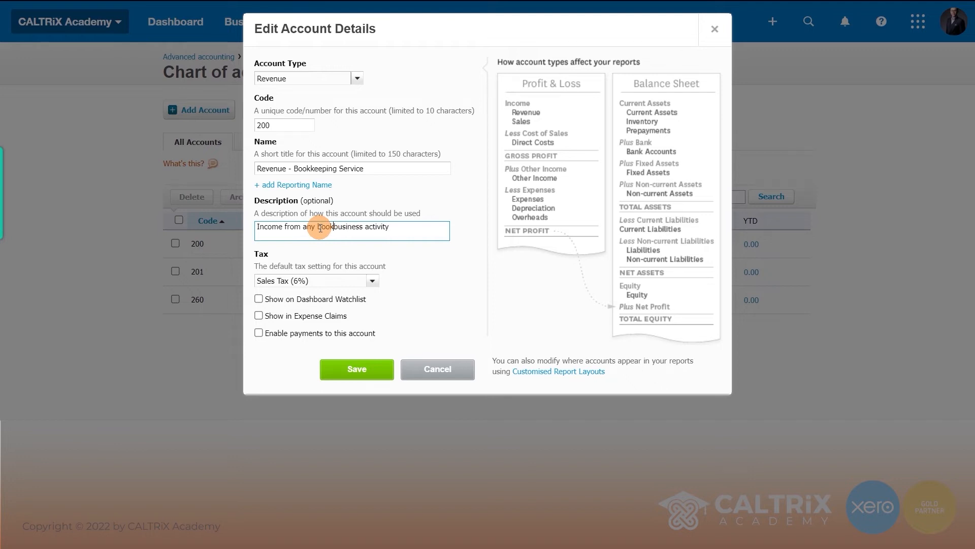
left_click(376, 281)
left_click(335, 314)
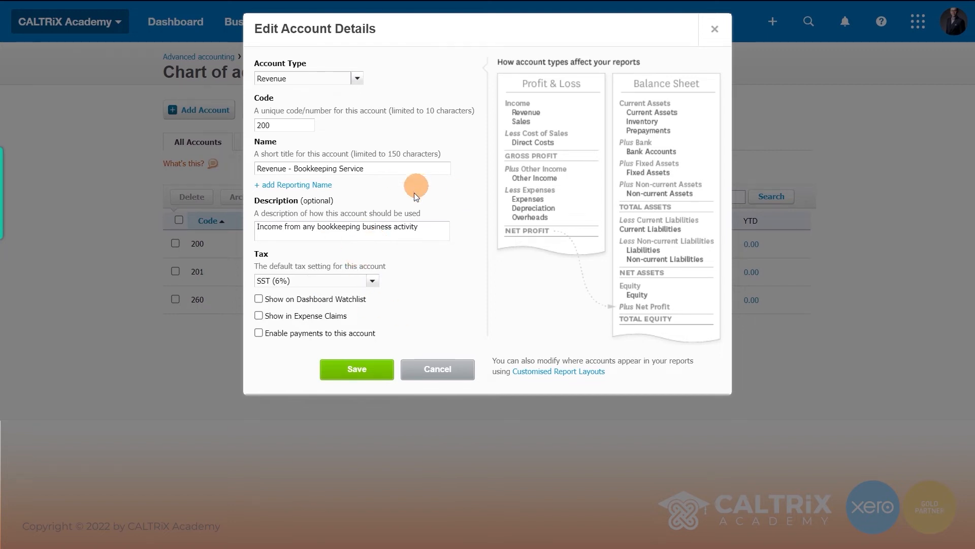
left_click(356, 369)
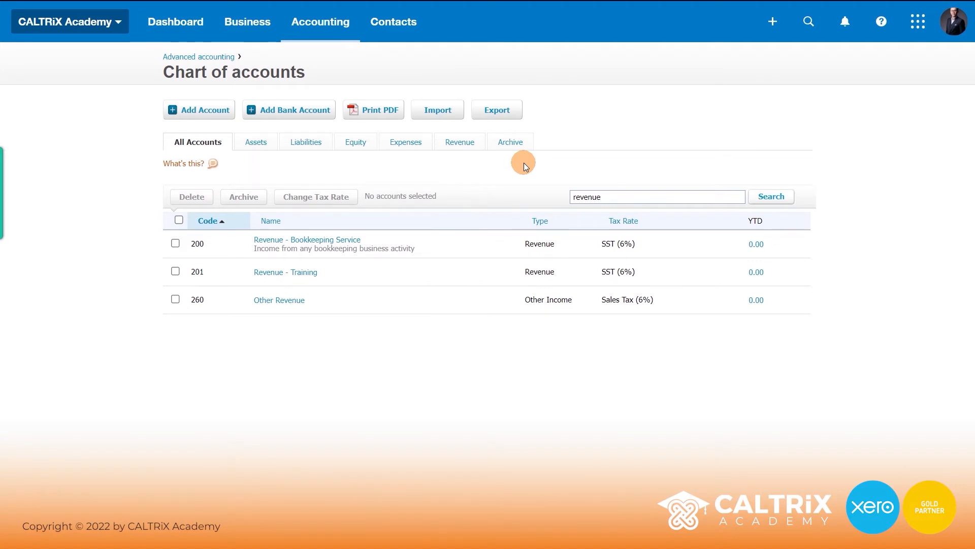
- Delete account 260 Other Revenue and confirm the deletion
left_click(175, 300)
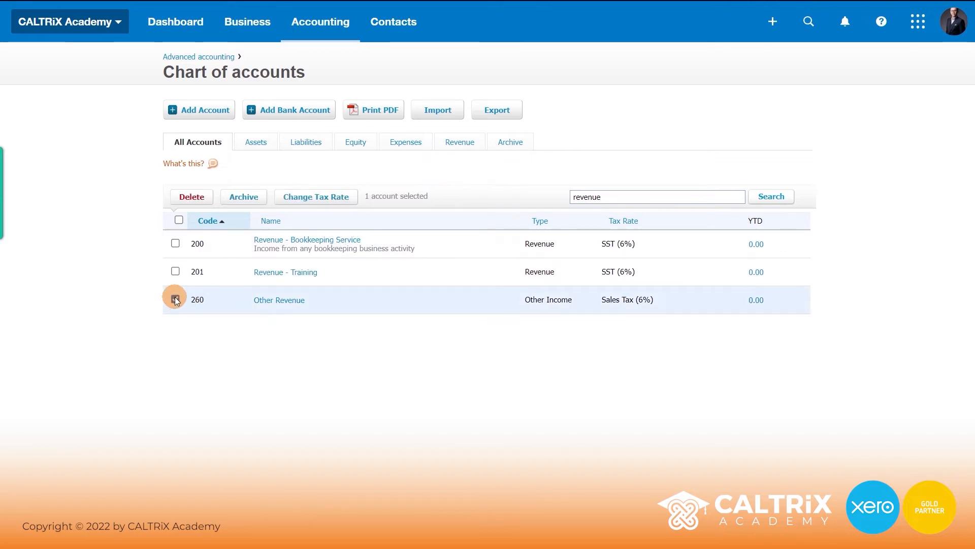
left_click(185, 200)
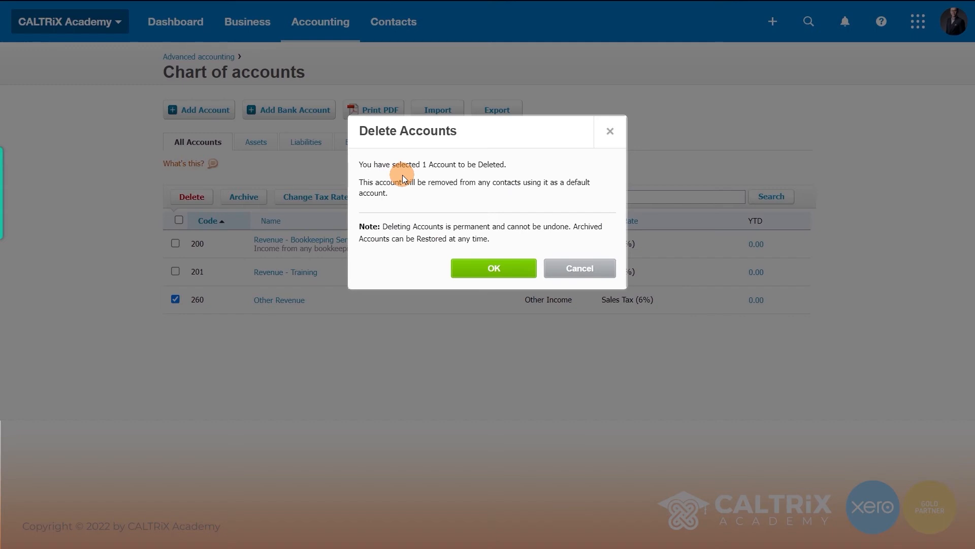
left_click(480, 272)
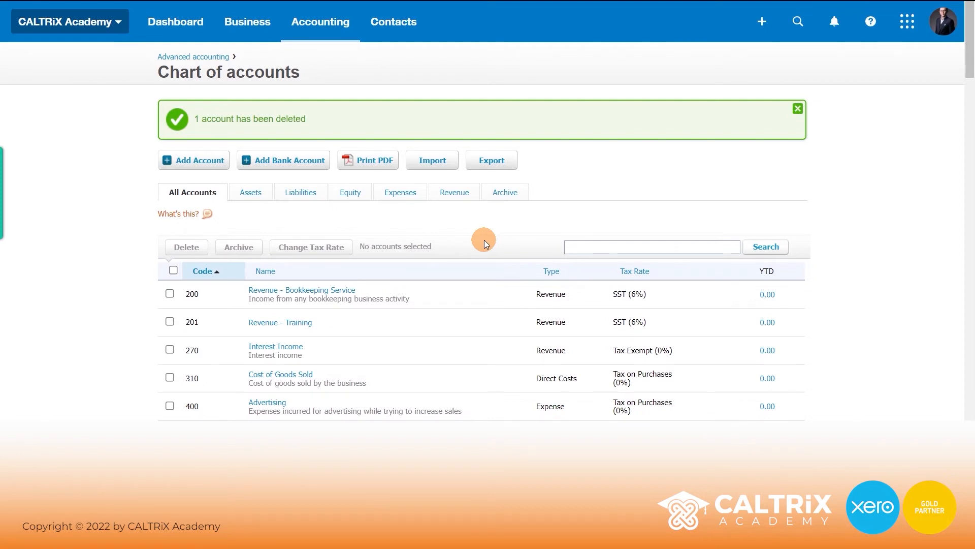
- Scroll through the chart of accounts, reviewing liability accounts 800 to 826 at Tax Exempt (0%)
scroll(461, 223, "down", 10)
scroll(460, 231, "down", 10)
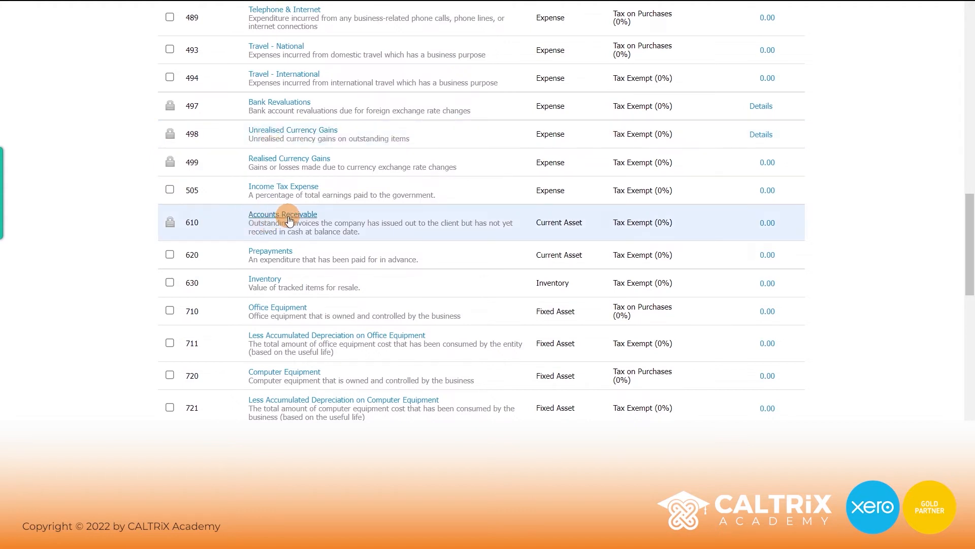
scroll(290, 220, "down", 8)
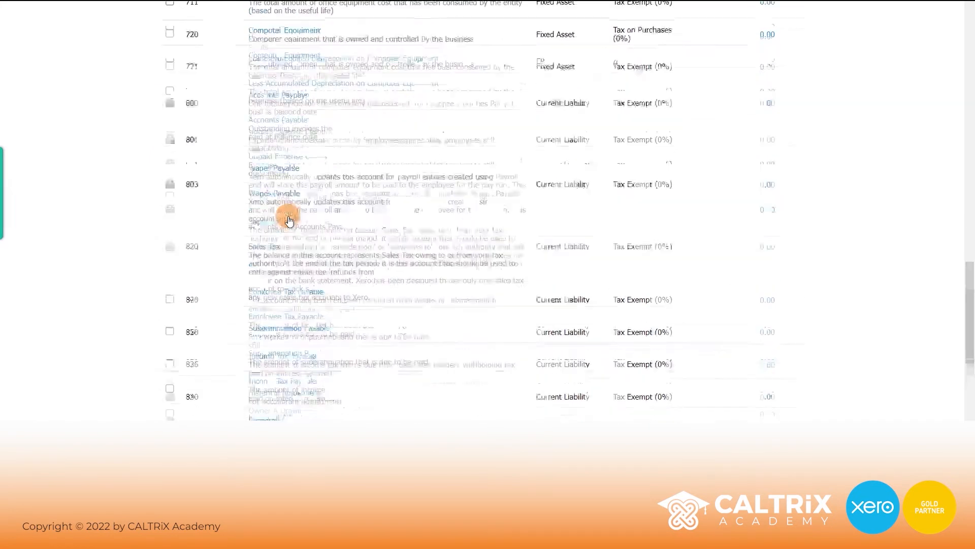
scroll(288, 214, "up", 5)
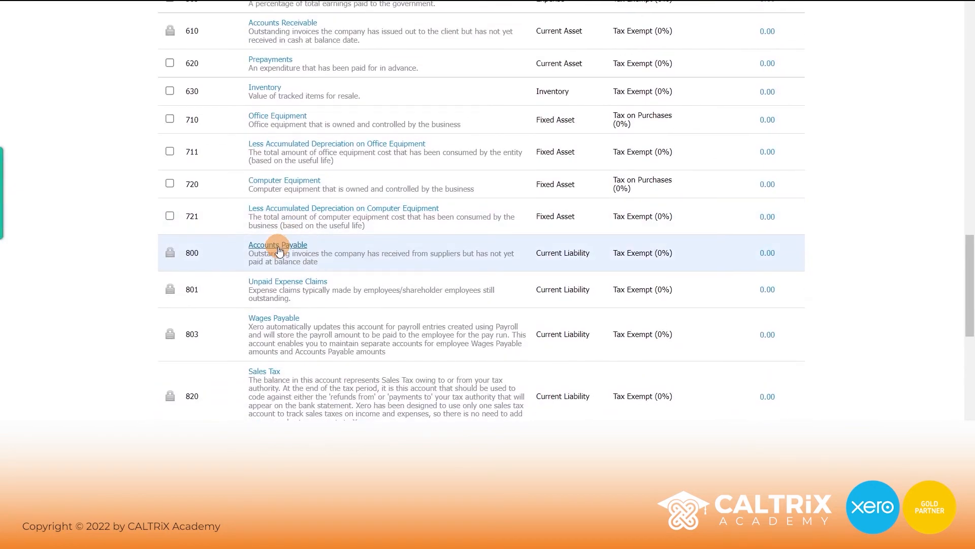
scroll(279, 250, "down", 1)
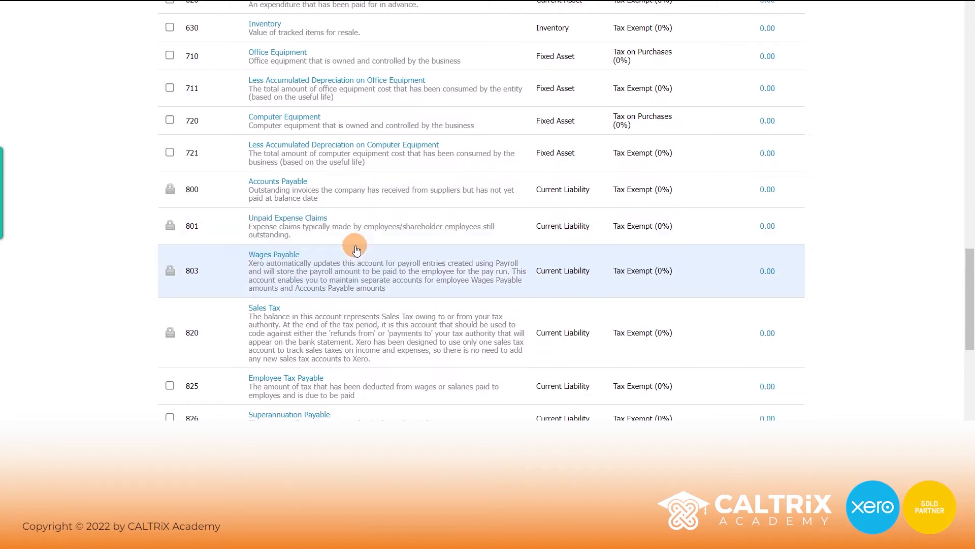
scroll(262, 244, "down", 1)
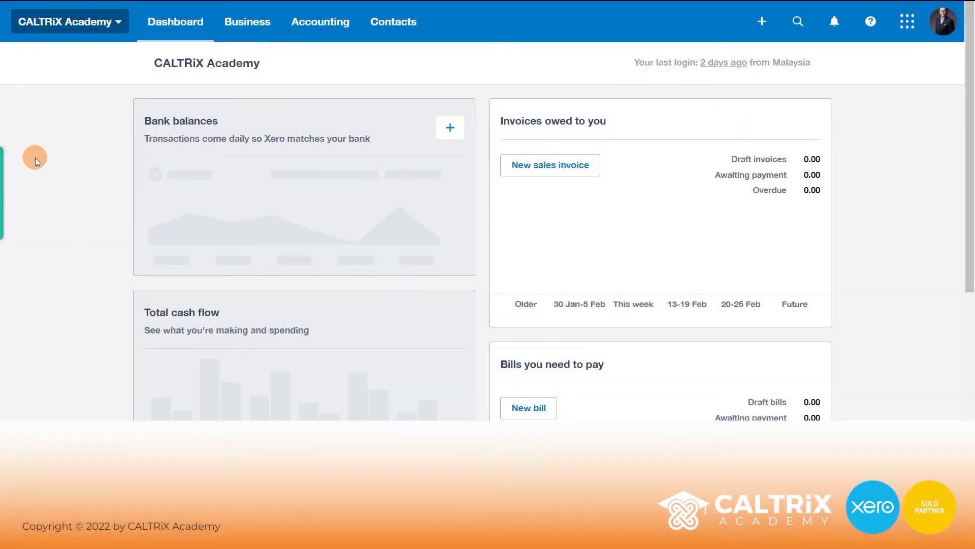
- Go to Accounting > Bank accounts and start adding a new bank account
mouse_move(262, 118)
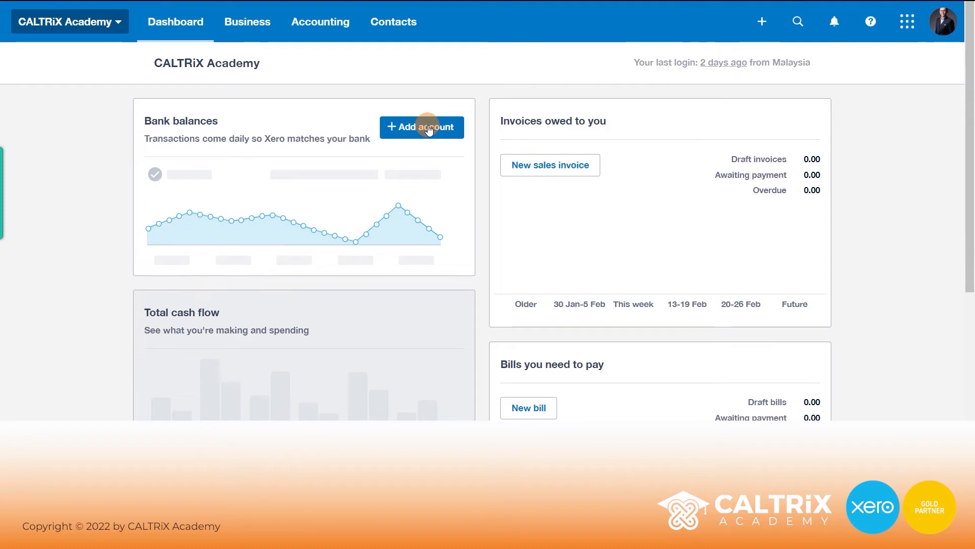
left_click(325, 21)
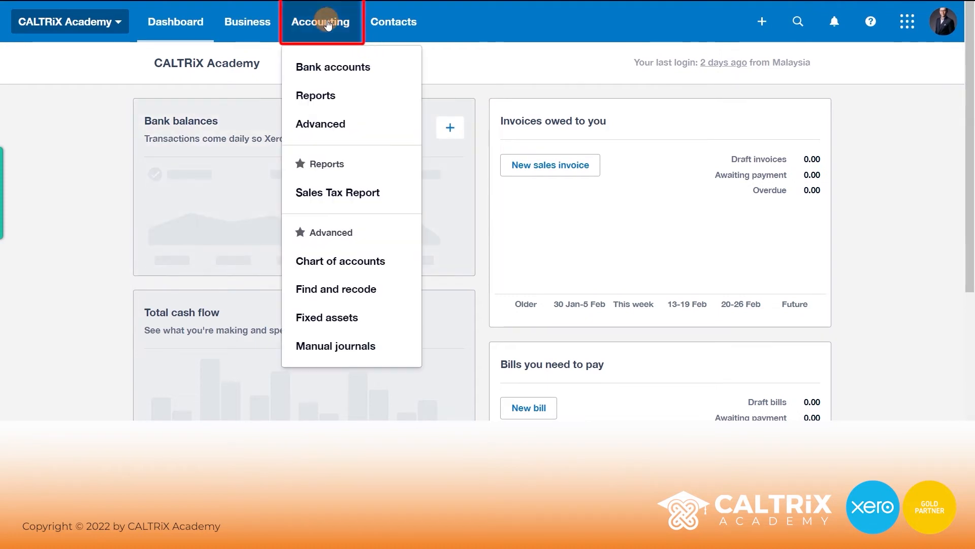
left_click(328, 74)
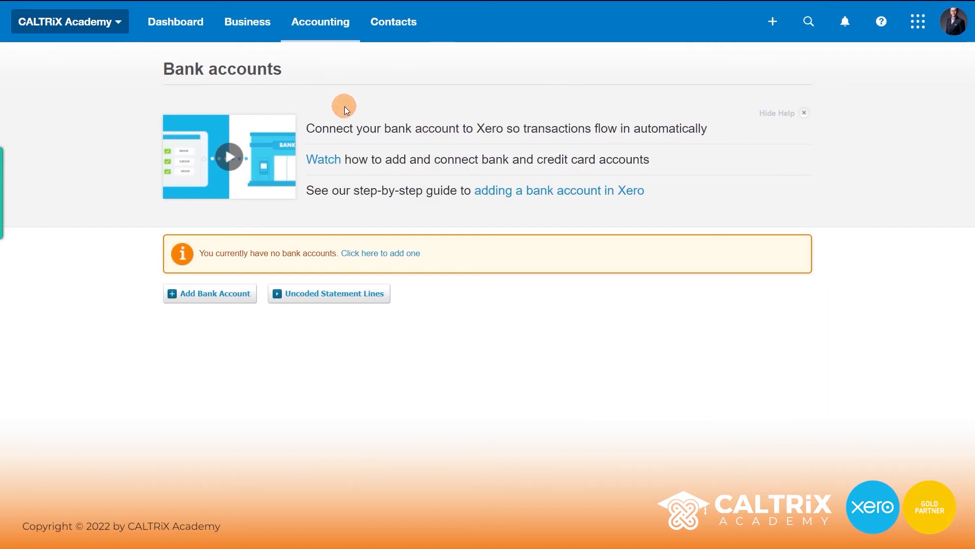
left_click(214, 296)
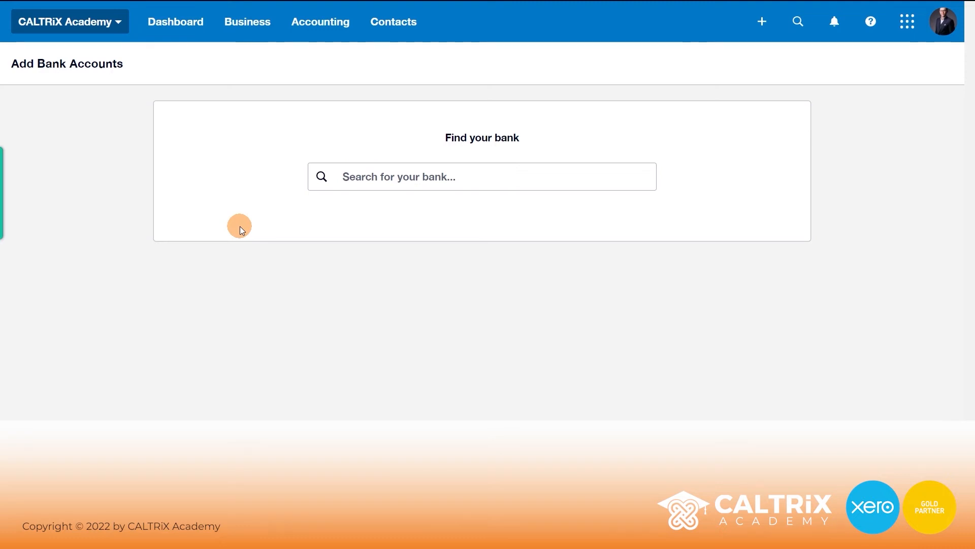
- Search 'CIMB Ba' and pick CIMB Bank/CIMB Islamic Bank (Malaysia) from other-country results
left_click(366, 182)
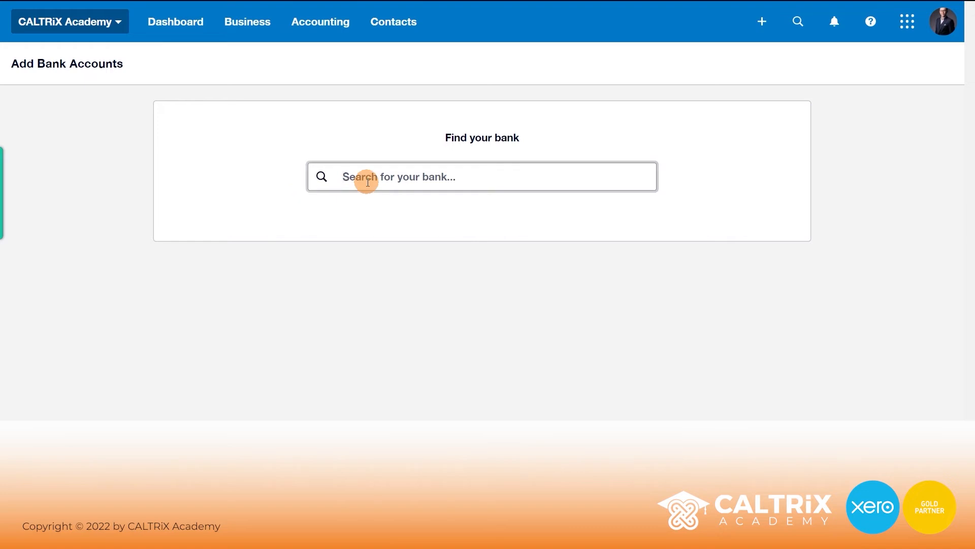
type("CIMB Ba")
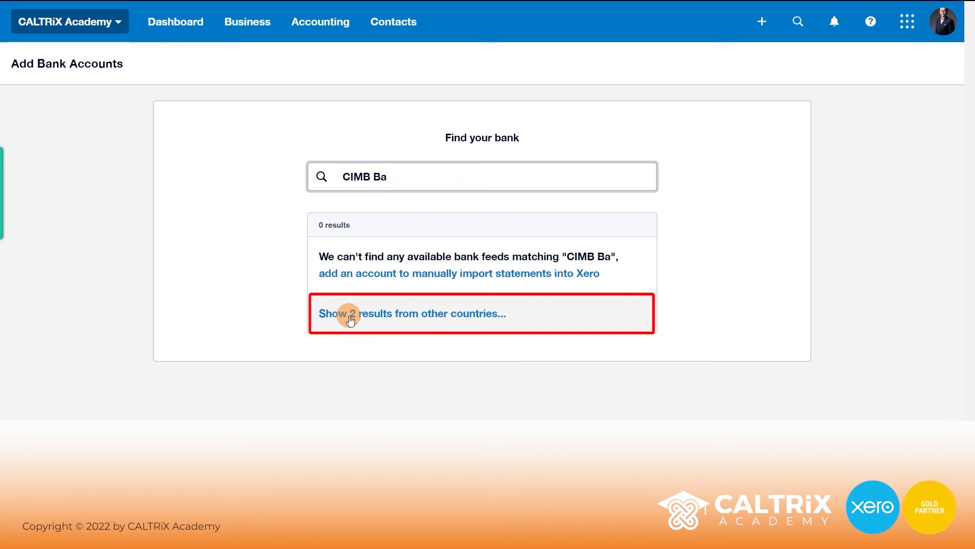
left_click(378, 317)
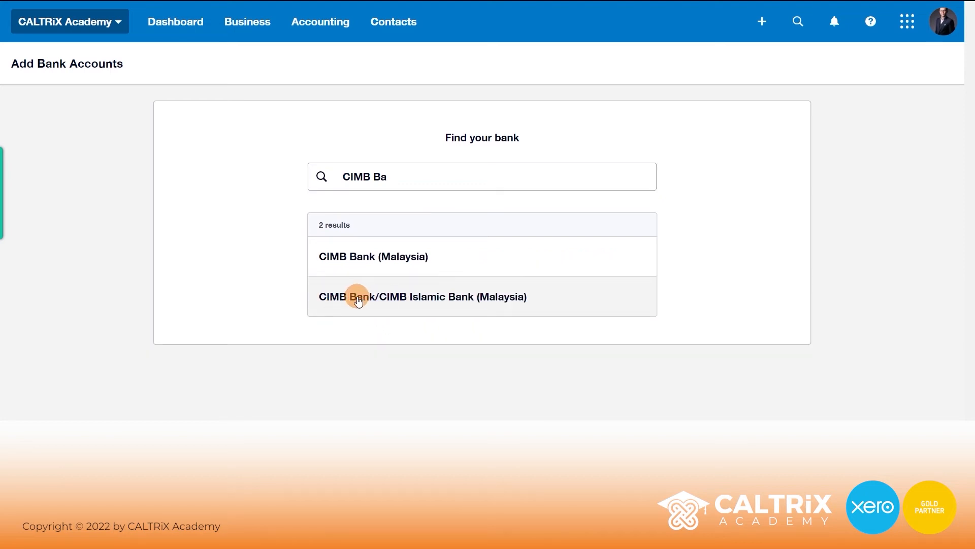
left_click(415, 305)
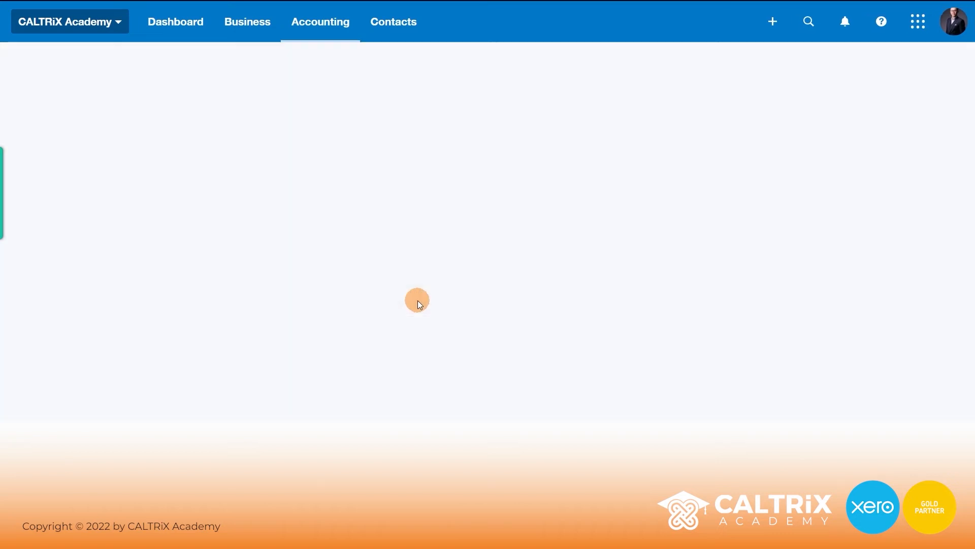
- Name the account 'CIMB Bank', make it Everyday, enter its account number, and save
left_click(420, 188)
type("C")
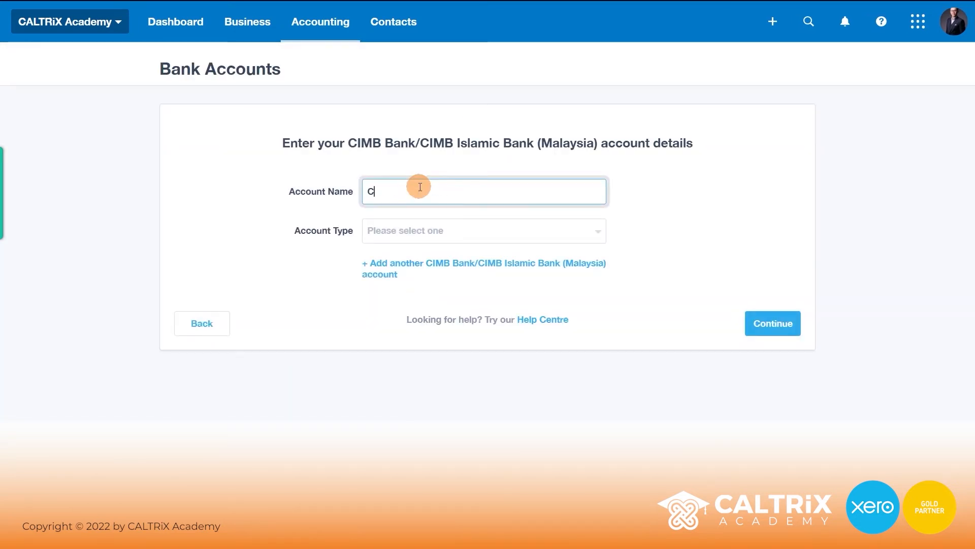
type("IMB Bank")
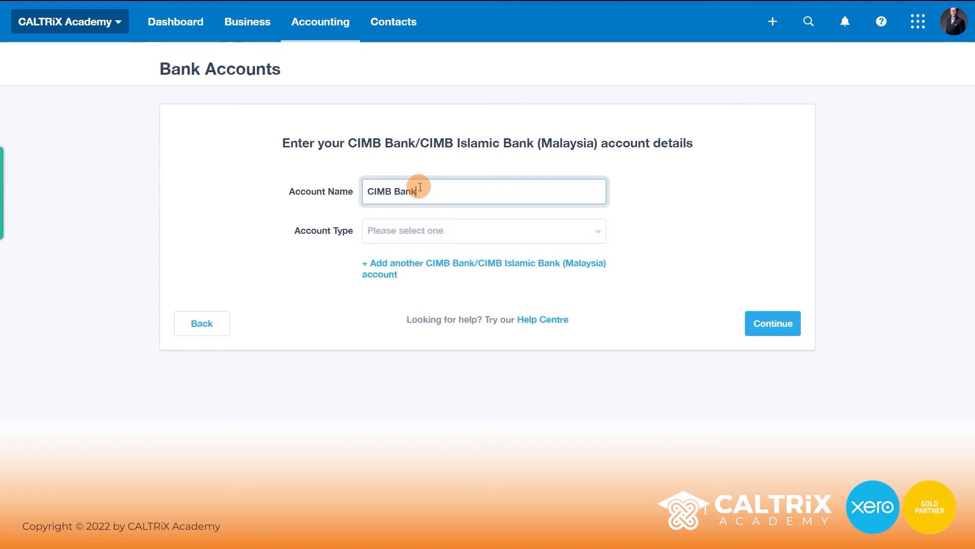
left_click(412, 230)
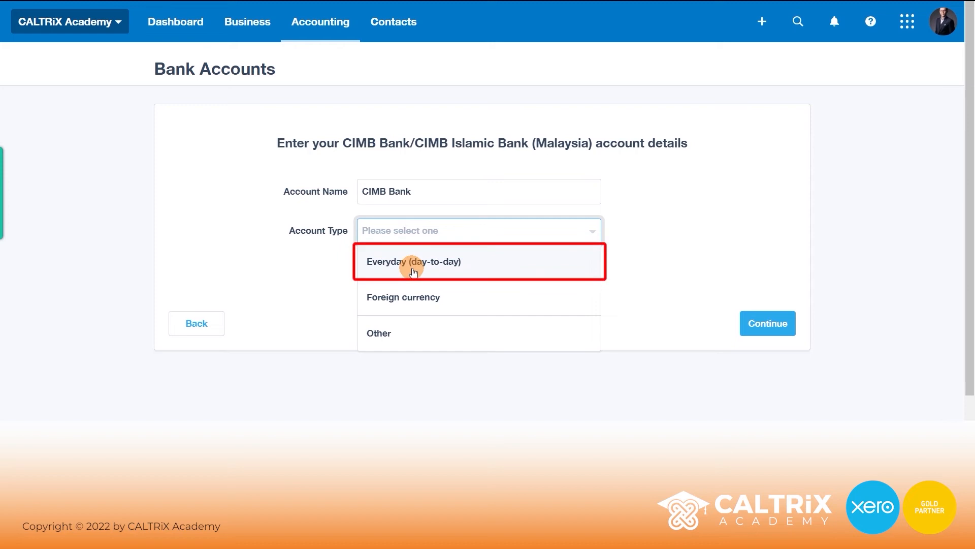
left_click(433, 263)
left_click(432, 263)
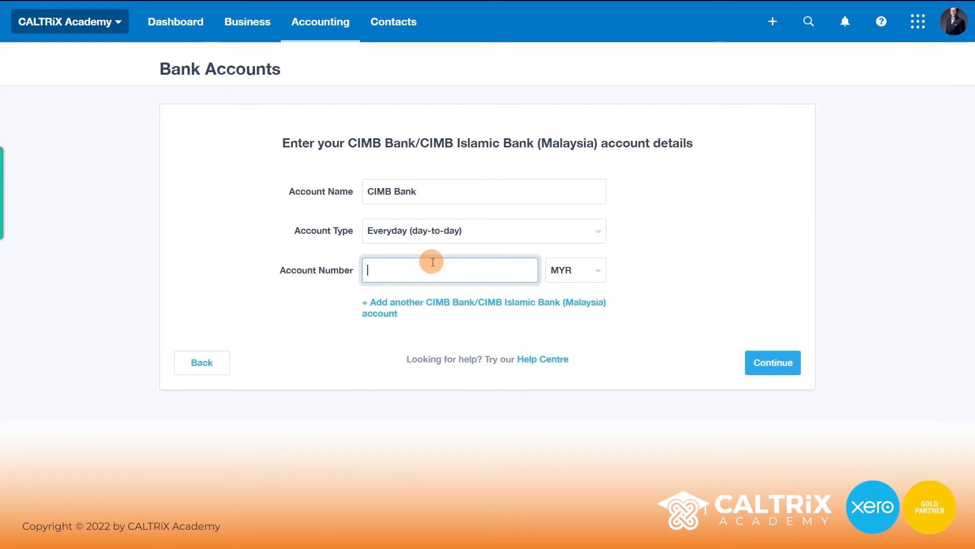
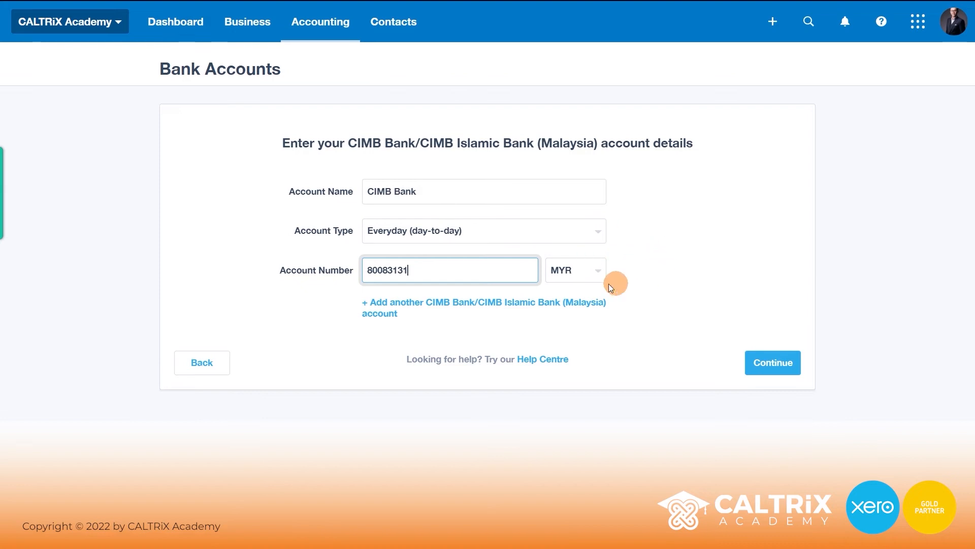
left_click(784, 366)
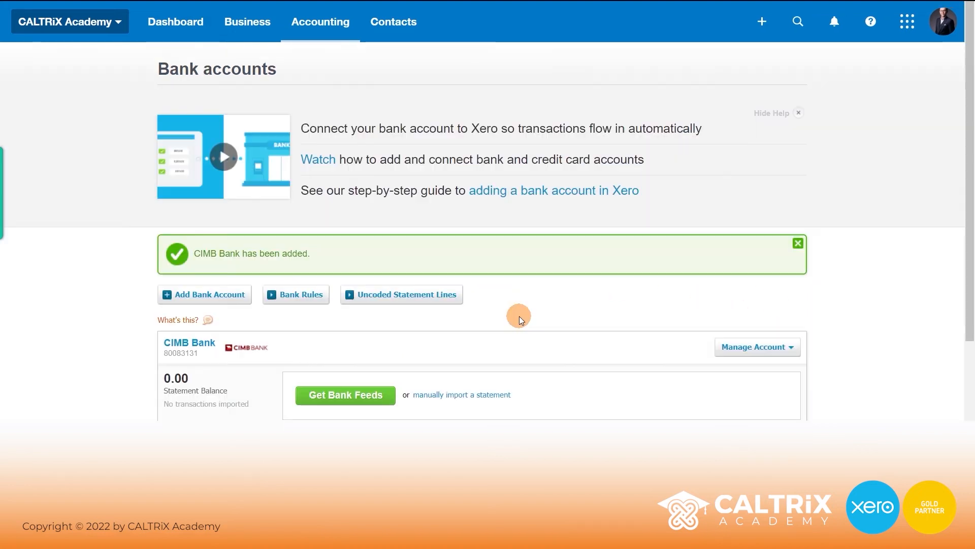
- Open Get Bank Feeds on the new CIMB Bank account
scroll(519, 316, "down", 2)
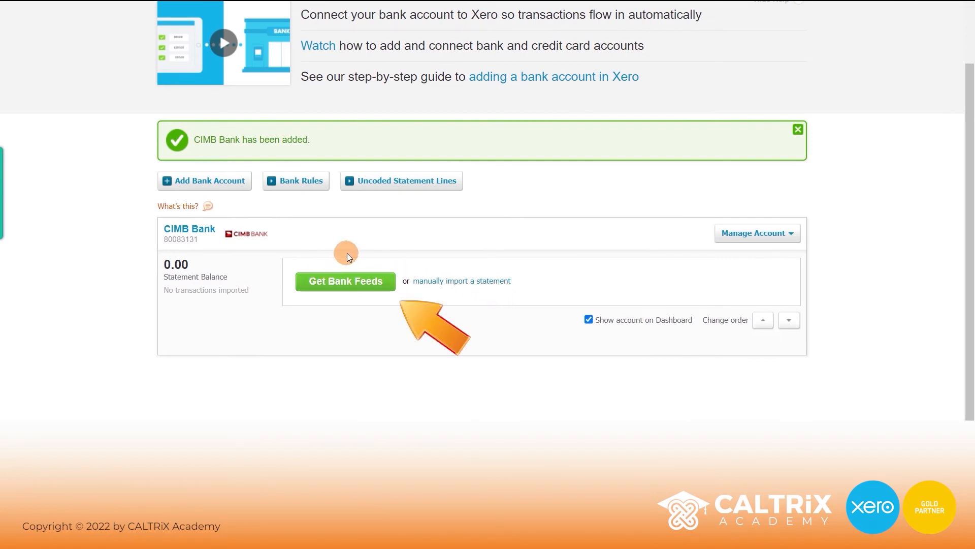
left_click(350, 289)
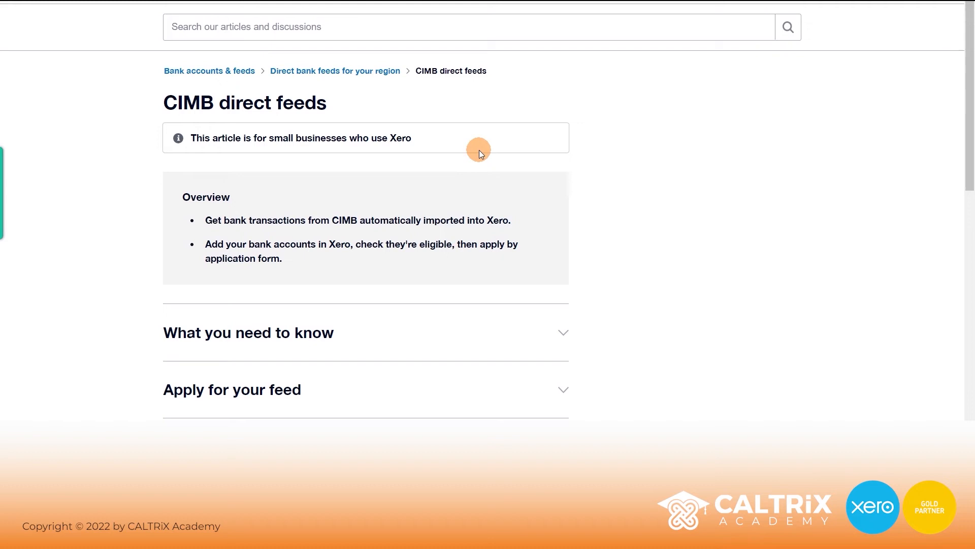
- Expand 'Apply for your feed' and read the Third Party System Integration Access step and postal address
scroll(468, 168, "down", 1)
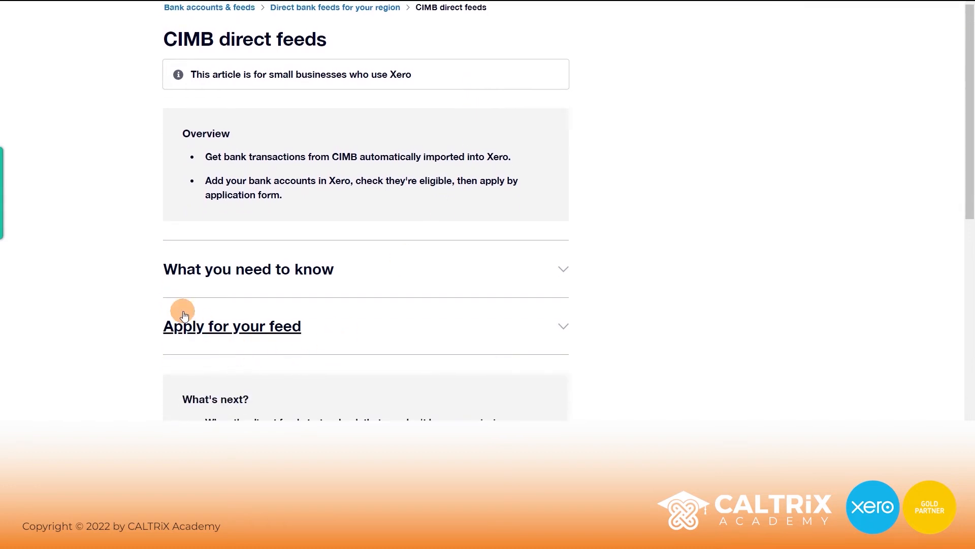
left_click(360, 331)
scroll(371, 330, "down", 3)
scroll(386, 330, "down", 2)
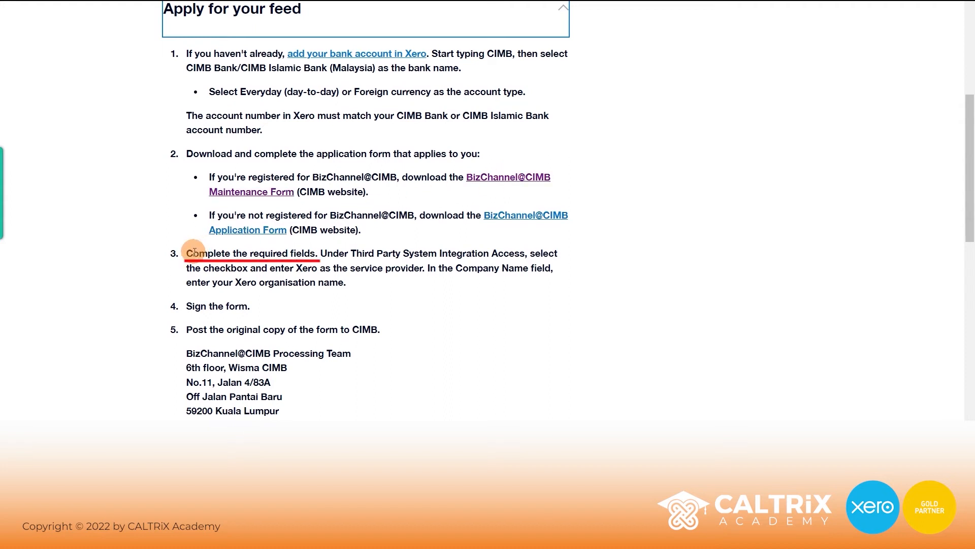
left_click_drag(325, 253, 526, 251)
left_click(523, 255)
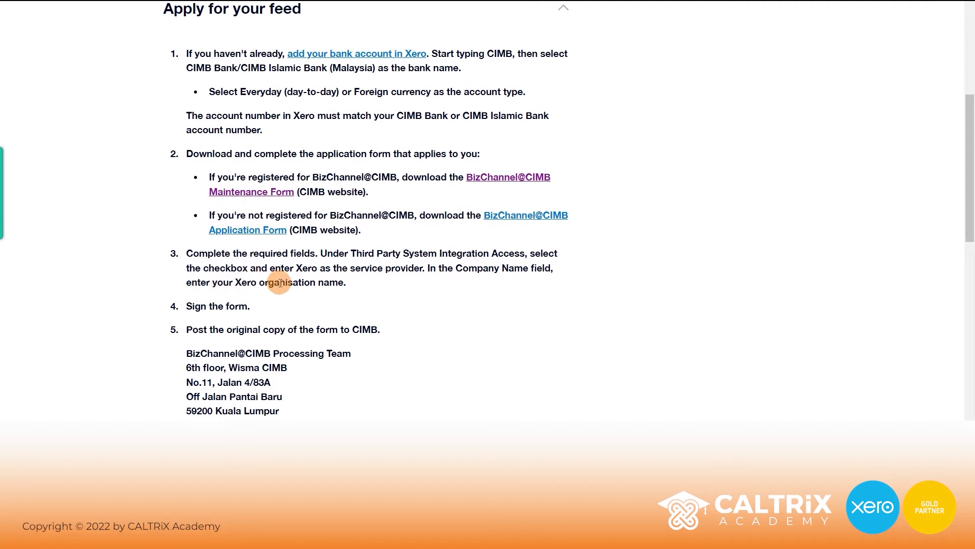
scroll(334, 284, "down", 1)
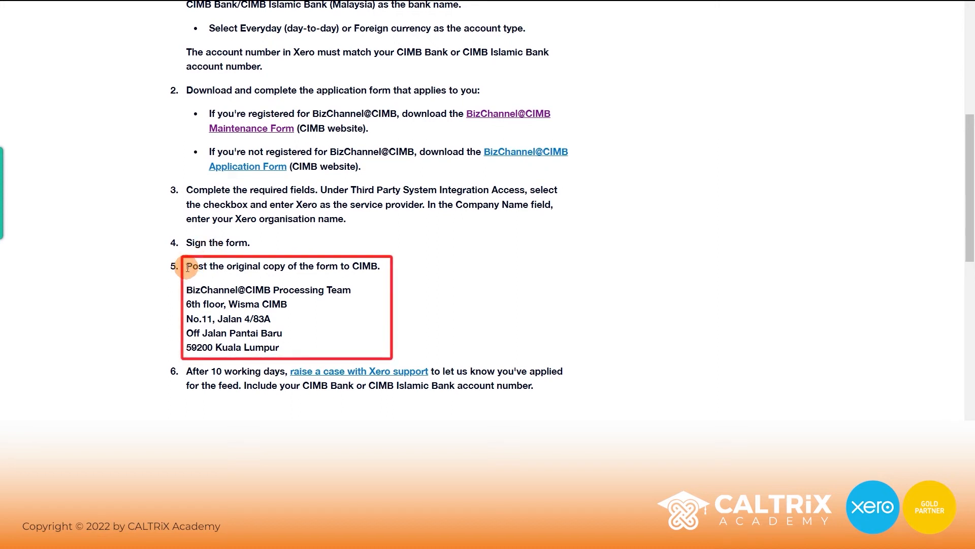
left_click_drag(187, 268, 294, 348)
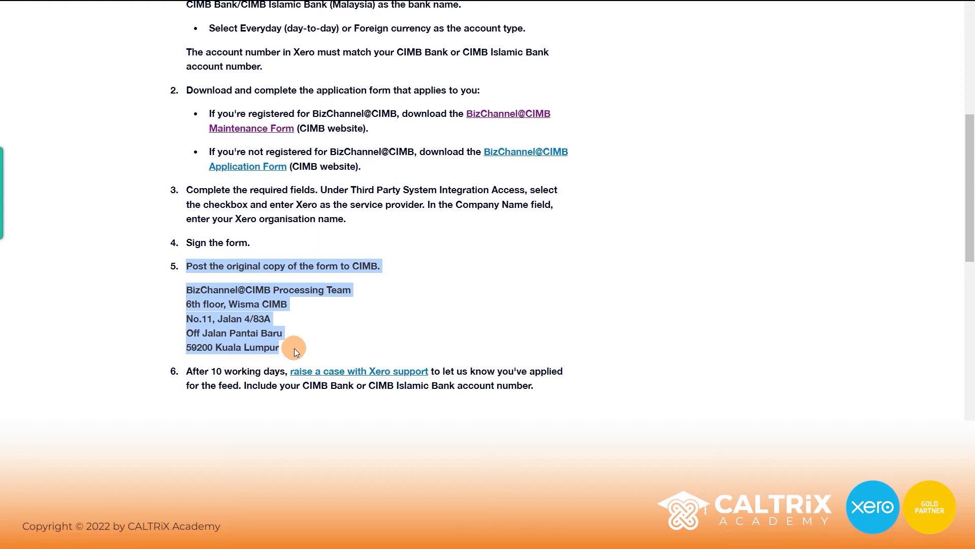
left_click(294, 349)
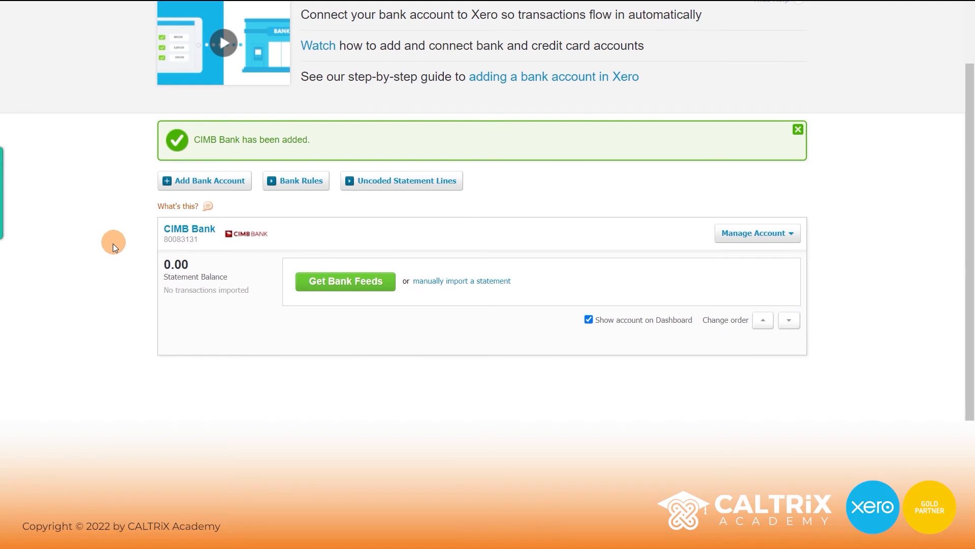
- Start adding another bank account and search for 'OCBC'
left_click(201, 183)
left_click(376, 182)
type("OCBC")
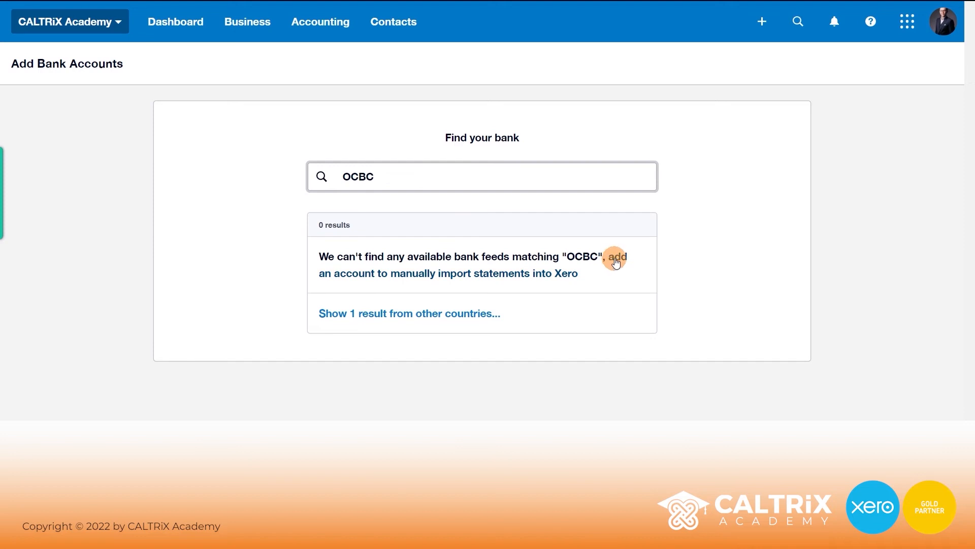
- Add OCBC as a manually imported account, using 'OCBC Bank' as bank and account name
left_click(490, 283)
left_click(431, 200)
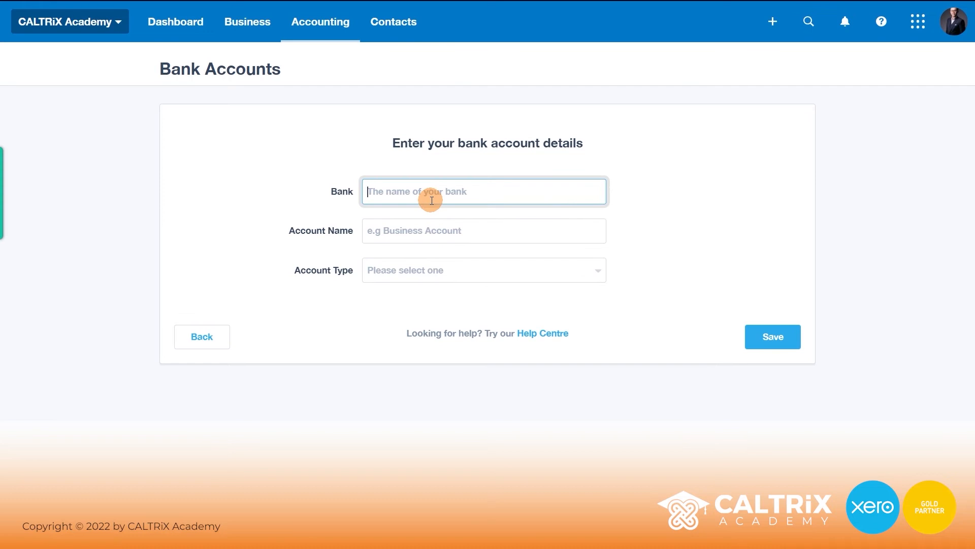
type("OCBC Bank")
left_click(417, 243)
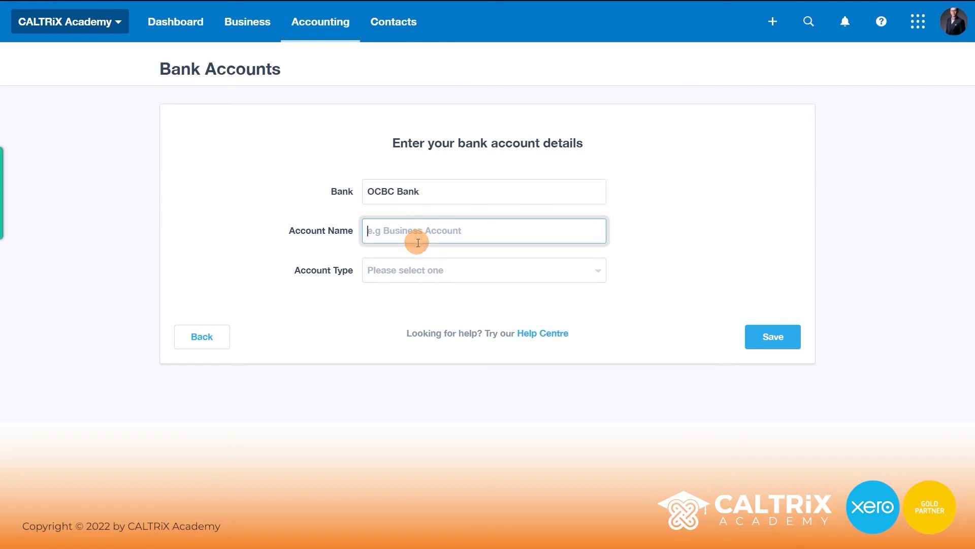
triple_click(405, 191)
key("ctrl+c")
left_click(415, 229)
key("ctrl+v")
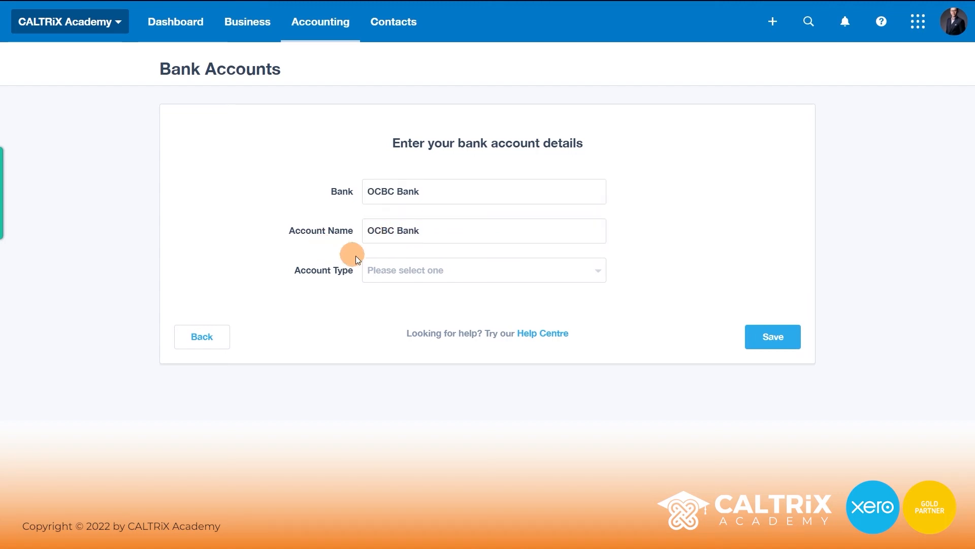
- Set the account type to Other, enter the account number, and save the OCBC Bank account
left_click(398, 270)
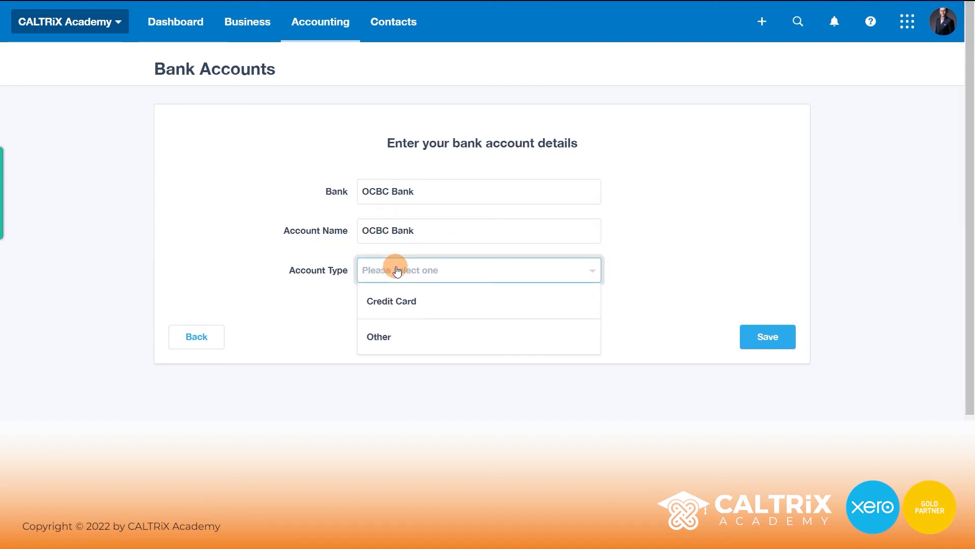
left_click(398, 337)
left_click(401, 321)
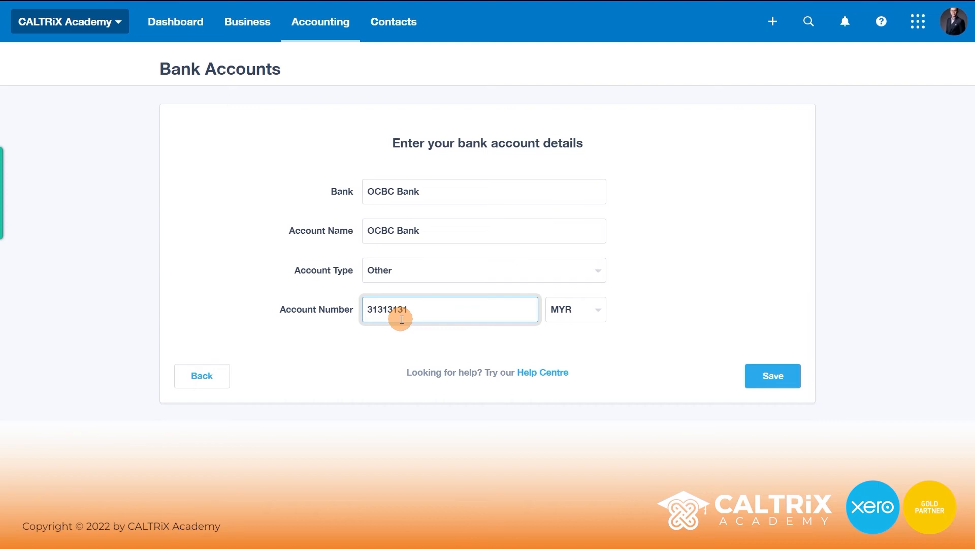
left_click(730, 333)
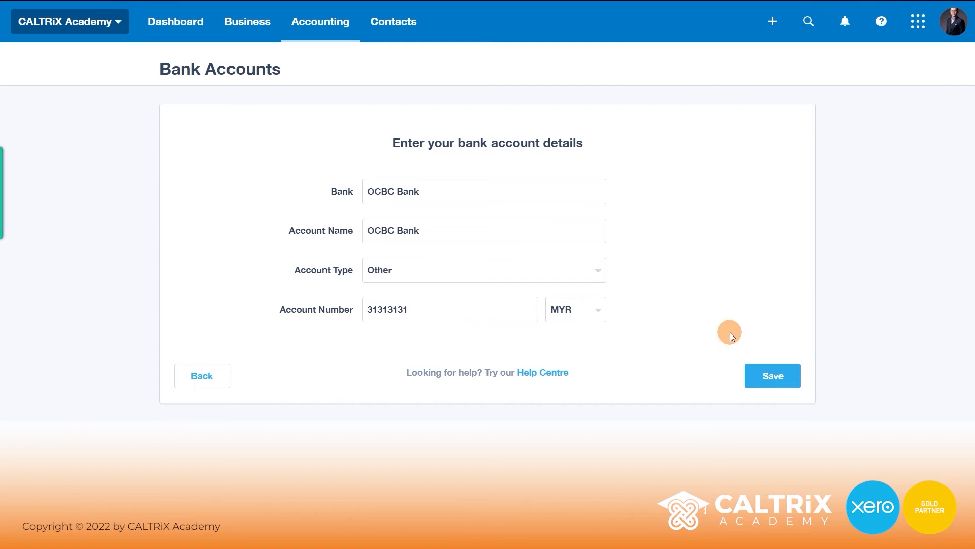
left_click(769, 376)
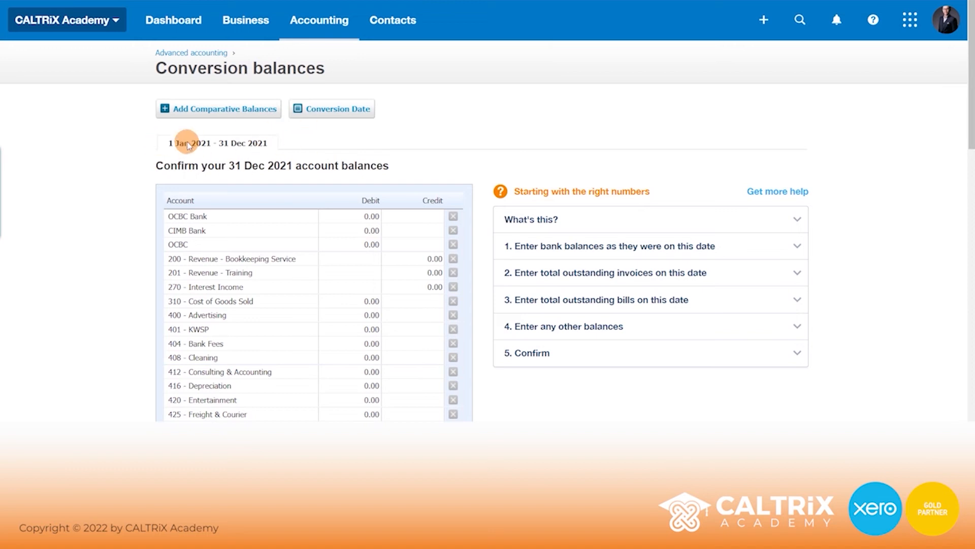
- Keep the conversion date at January 2022 and save it
left_click(338, 113)
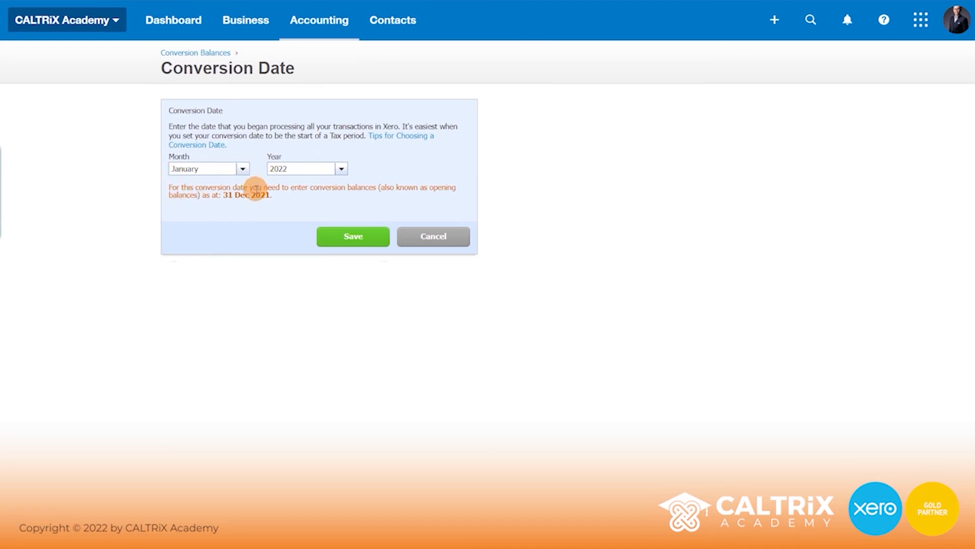
left_click(354, 238)
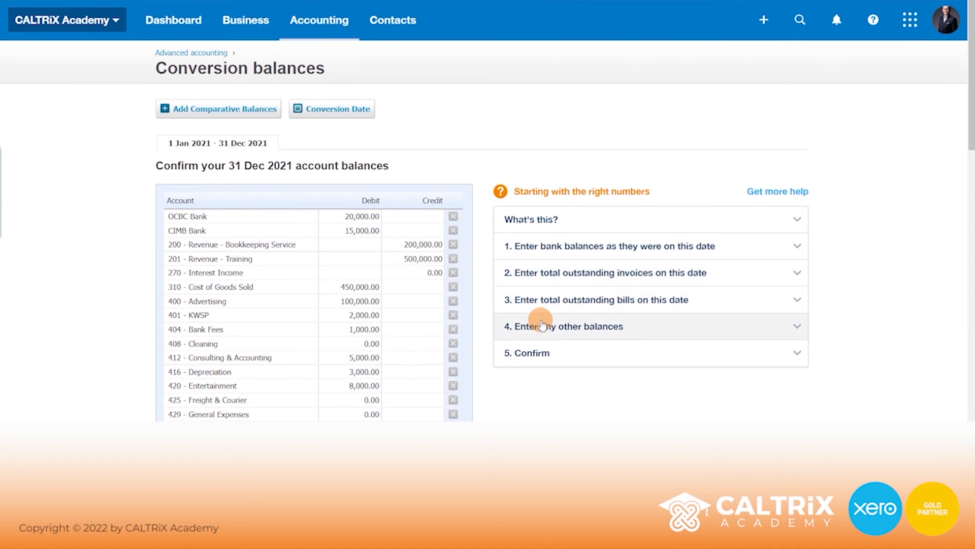
- Check the Accounts Payable balance, then save balances of 944,200.00 locked at 31 Dec 2021
scroll(542, 325, "down", 10)
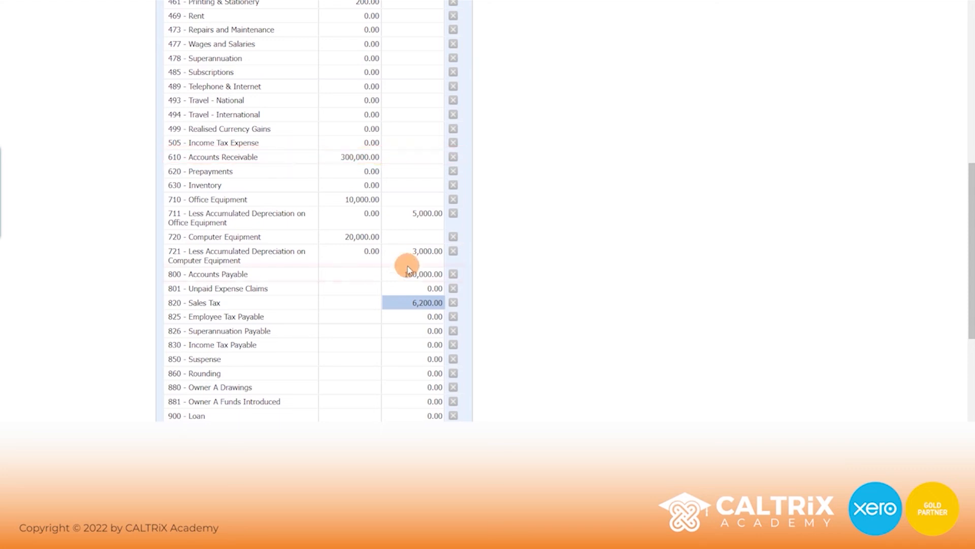
left_click(424, 272)
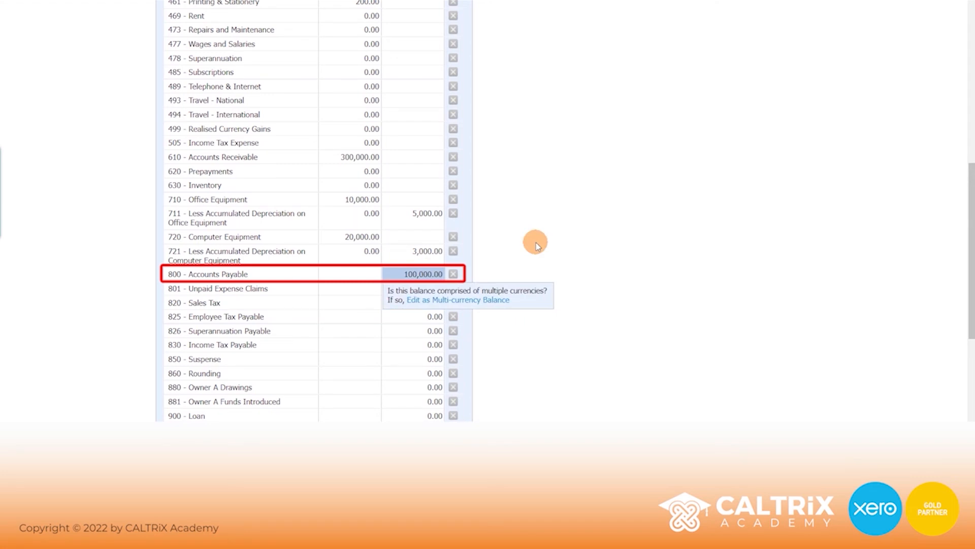
scroll(356, 223, "up", 10)
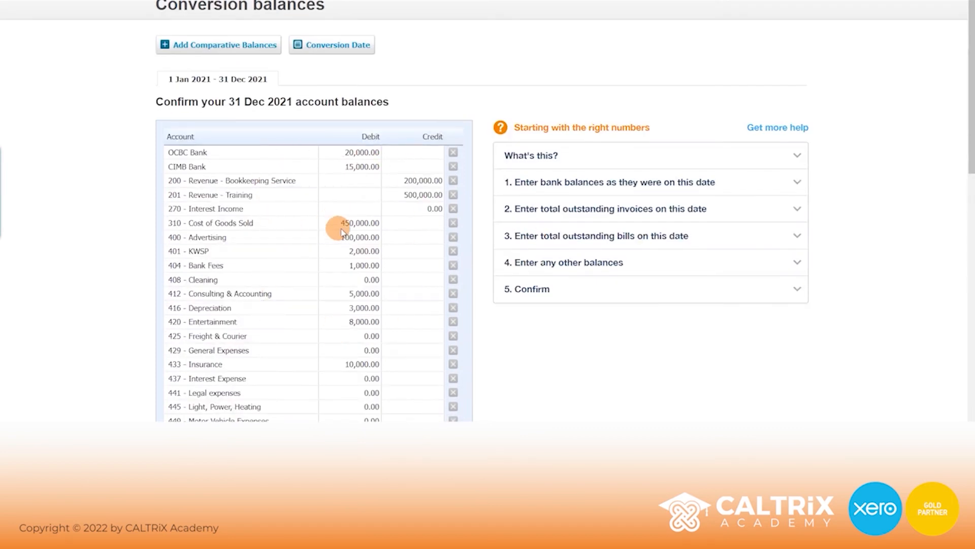
scroll(349, 235, "down", 10)
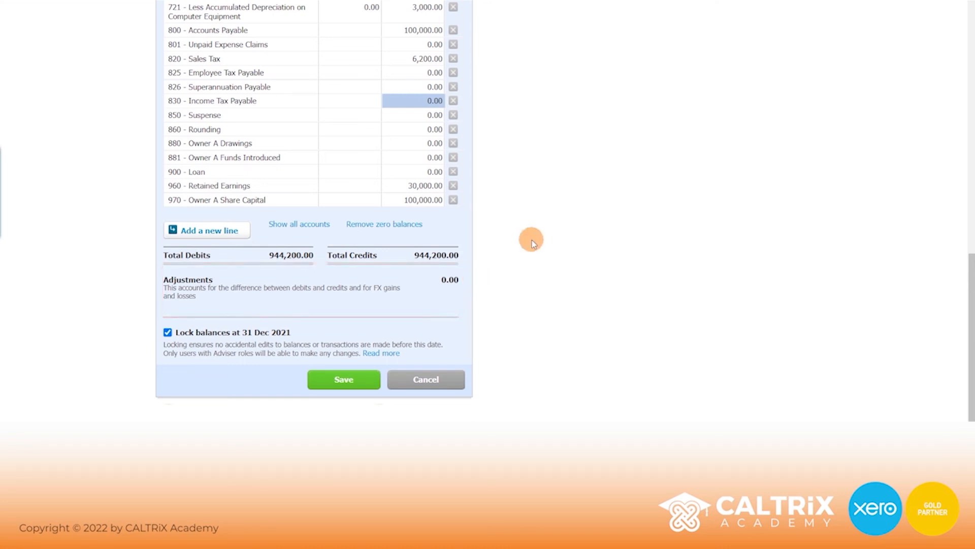
scroll(531, 241, "up", 15)
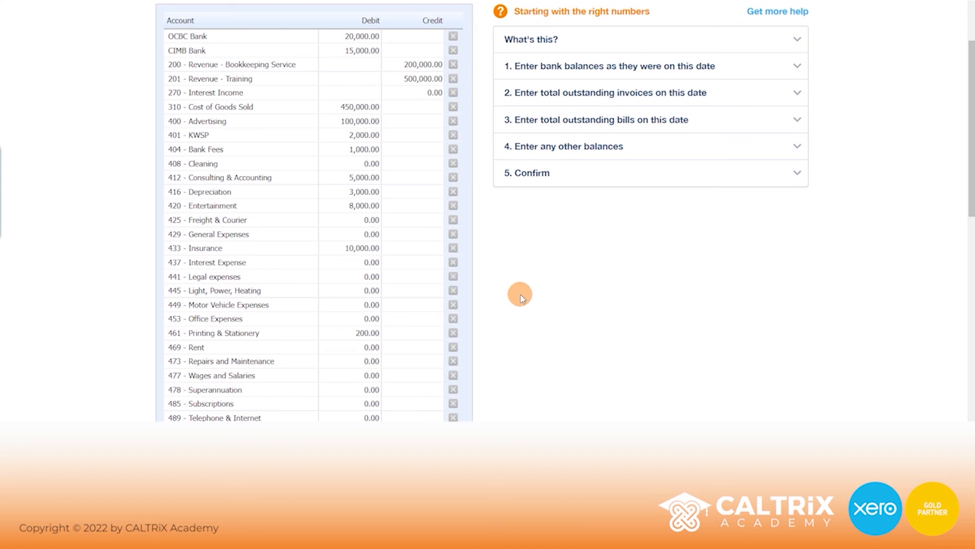
scroll(521, 297, "down", 12)
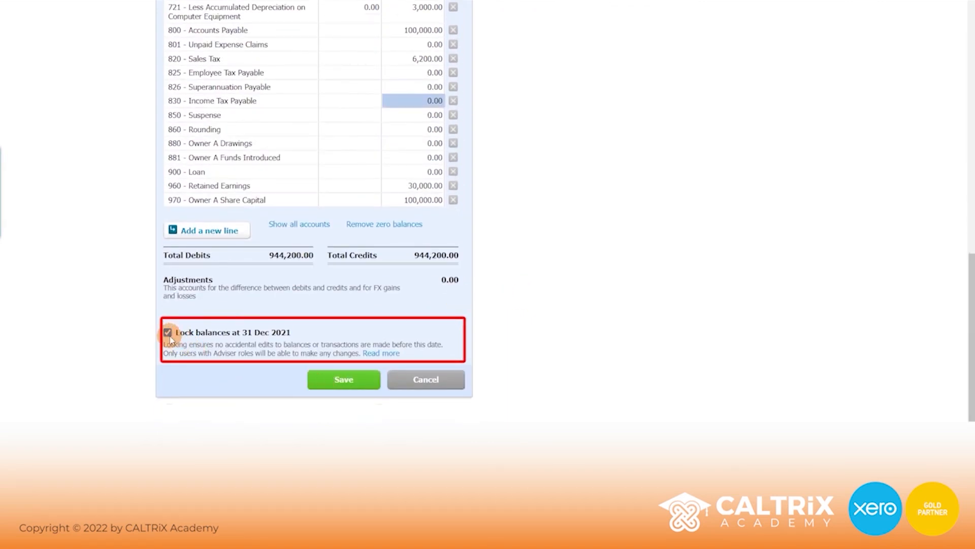
left_click(343, 380)
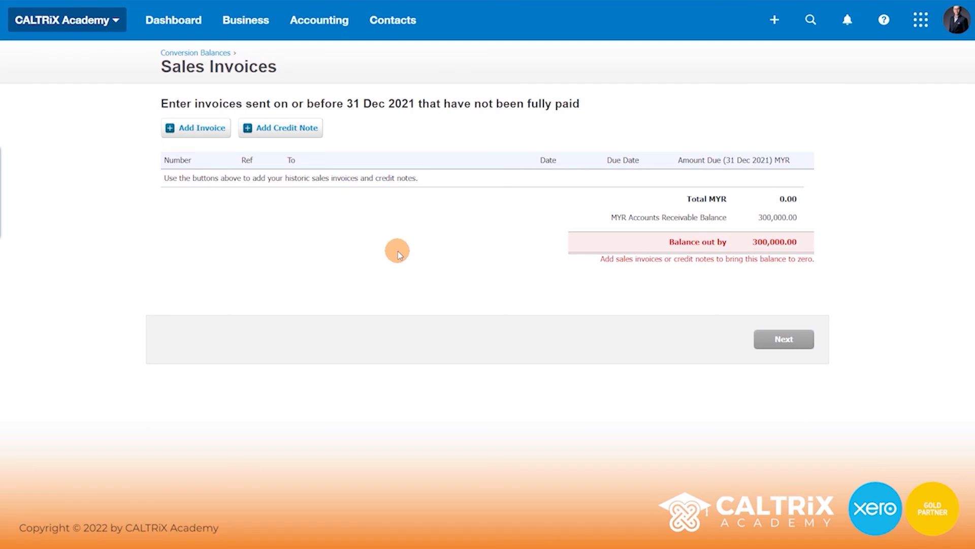
- Note the 300,000.00 Balance out by figure and start a new historic sales invoice
left_click_drag(191, 103, 585, 108)
left_click(589, 103)
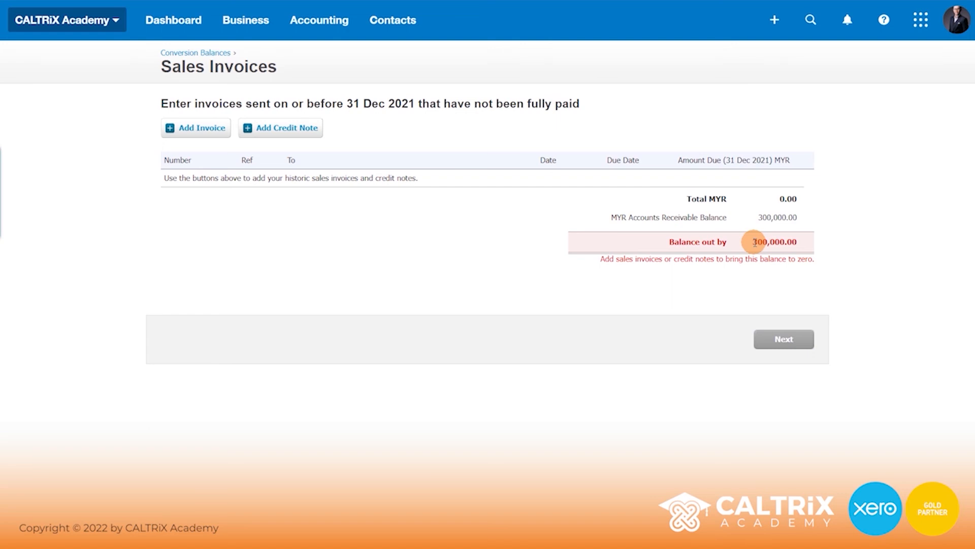
left_click_drag(753, 242, 805, 235)
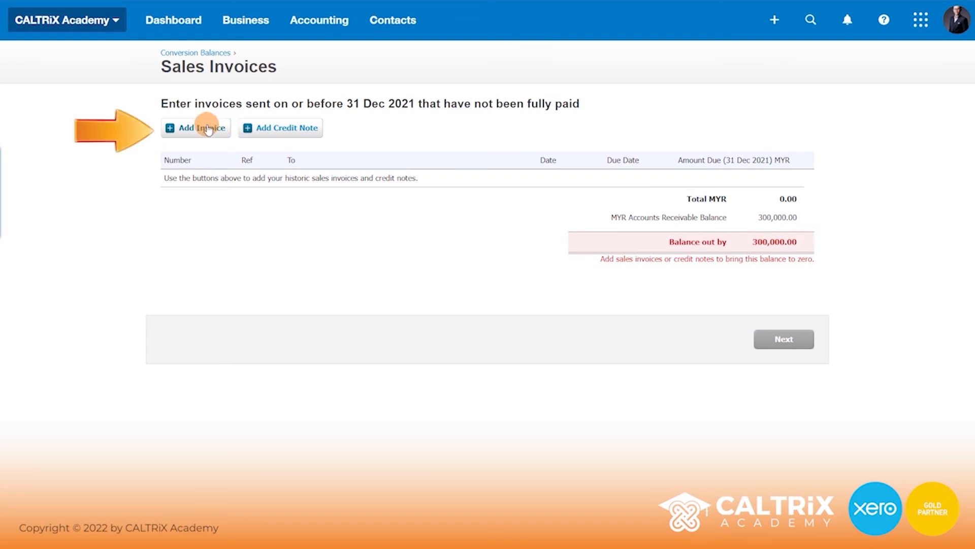
left_click(207, 128)
- Address the invoice to new contact ABC Sdn Bhd, keeping the 31 Dec 2021 date
type("A")
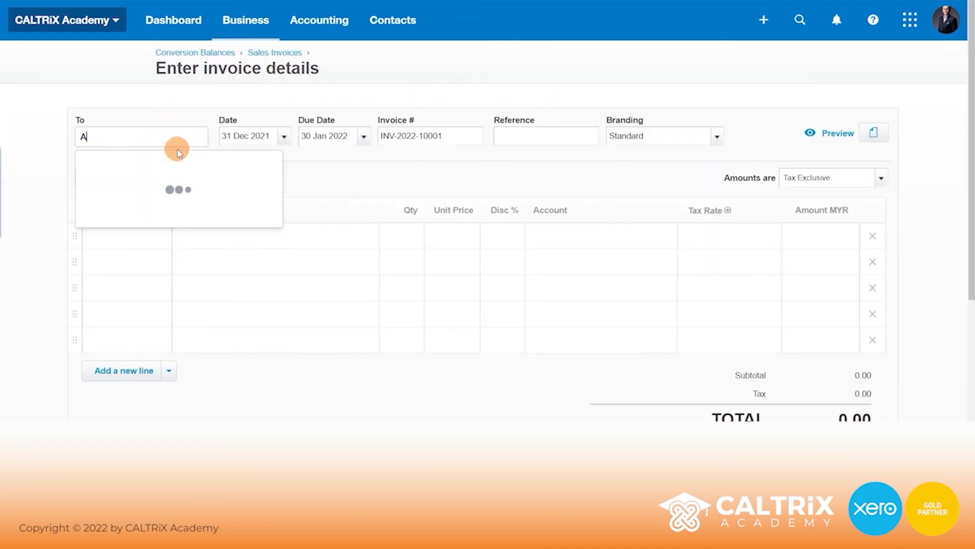
type("BC Sdn Bhd")
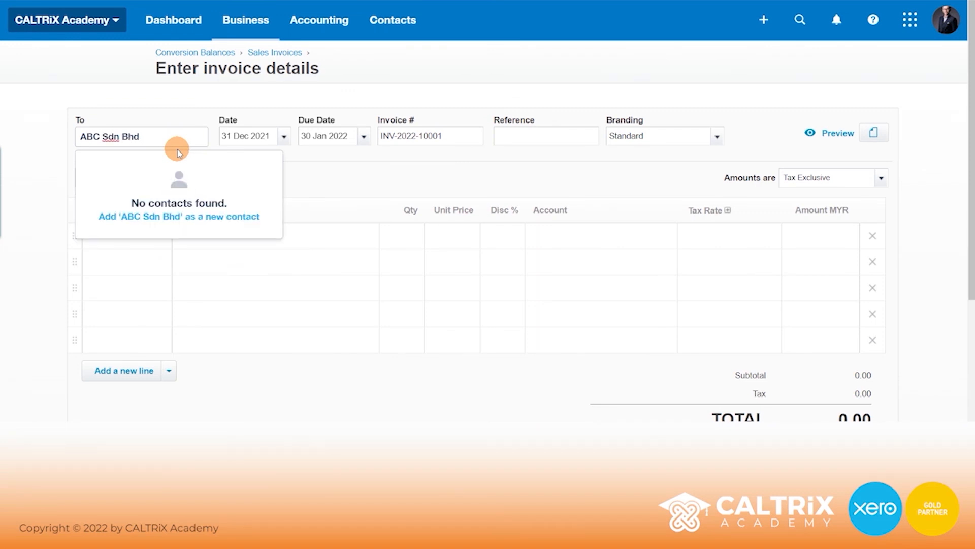
left_click(189, 222)
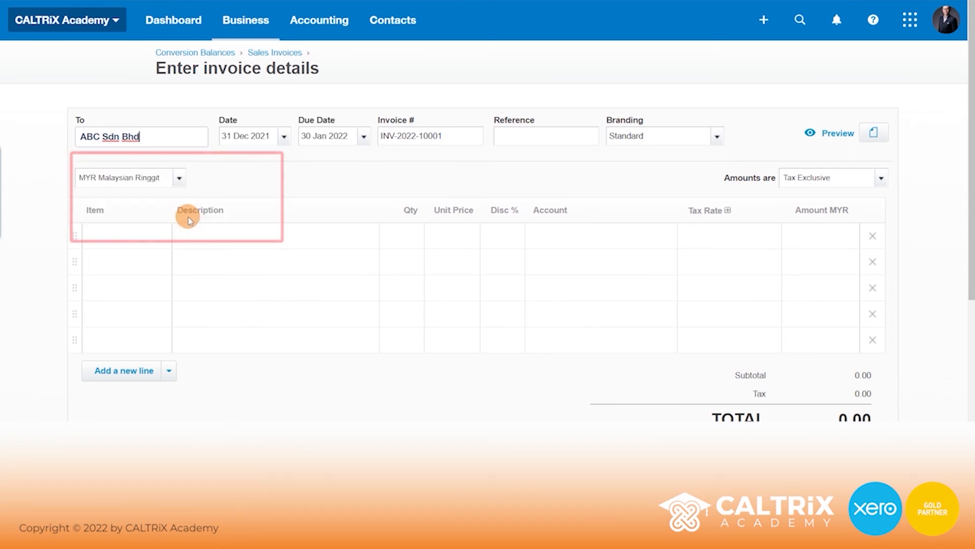
left_click(270, 135)
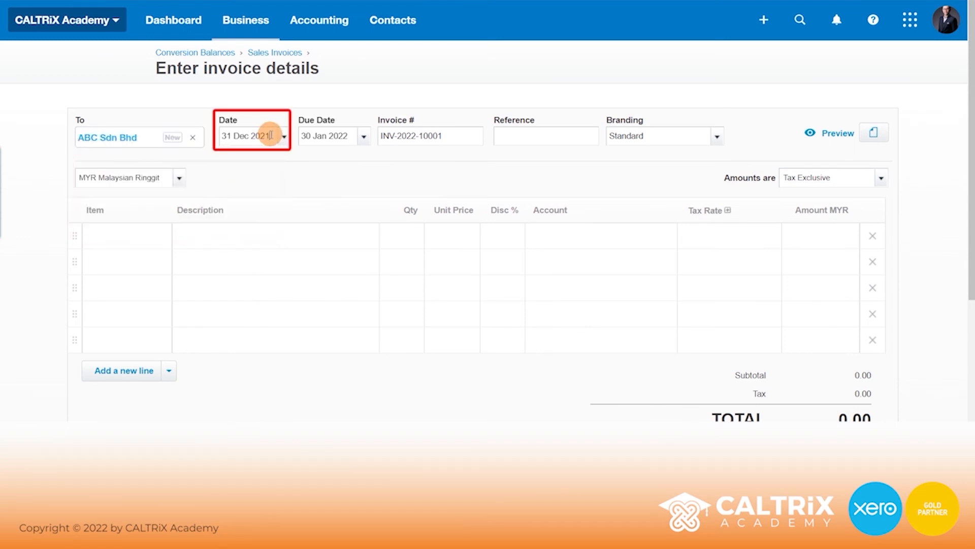
left_click_drag(271, 135, 233, 136)
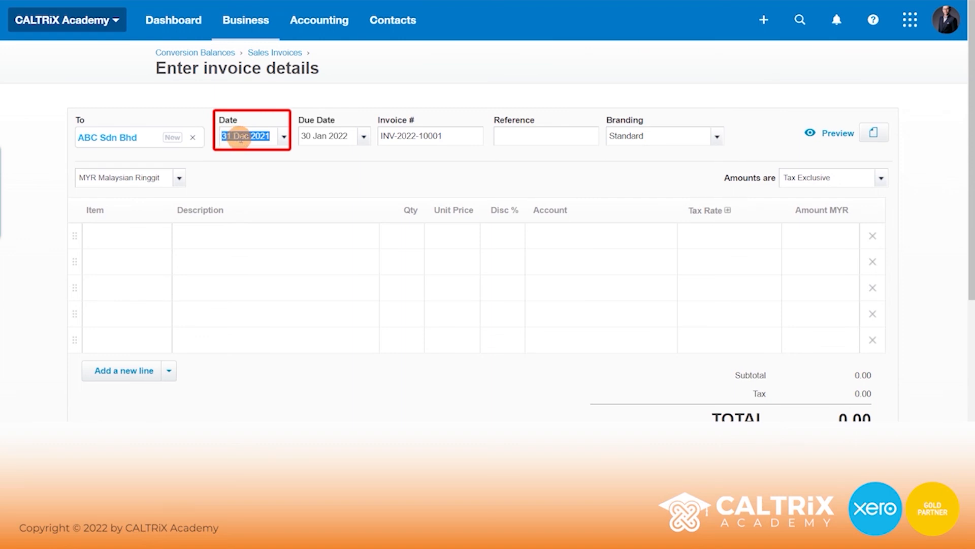
left_click(284, 168)
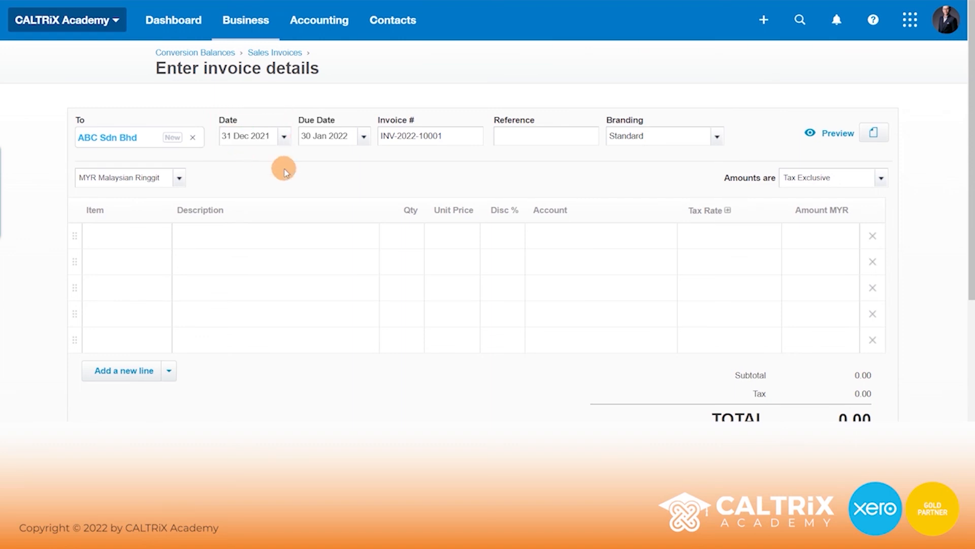
- Change the invoice number to INV-2021-10001
left_click_drag(453, 134, 371, 138)
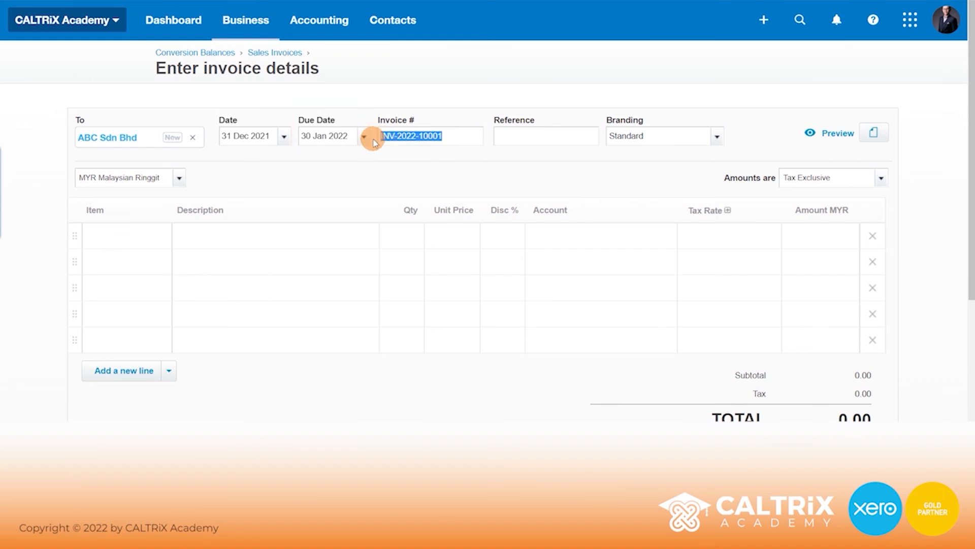
left_click(420, 136)
left_click_drag(442, 136, 422, 136)
left_click(415, 136)
key("BackSpace")
type("1")
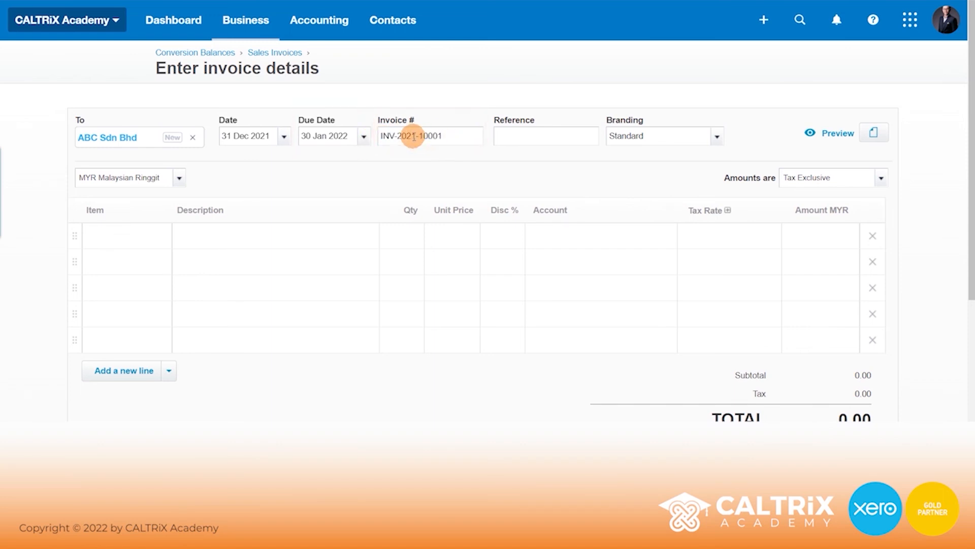
key("Tab")
- Add a Sales line, quantity 1 at 200,000.00 to account 200, and save the invoice
left_click(253, 234)
type("Sales")
key("Tab")
type("1")
key("Tab")
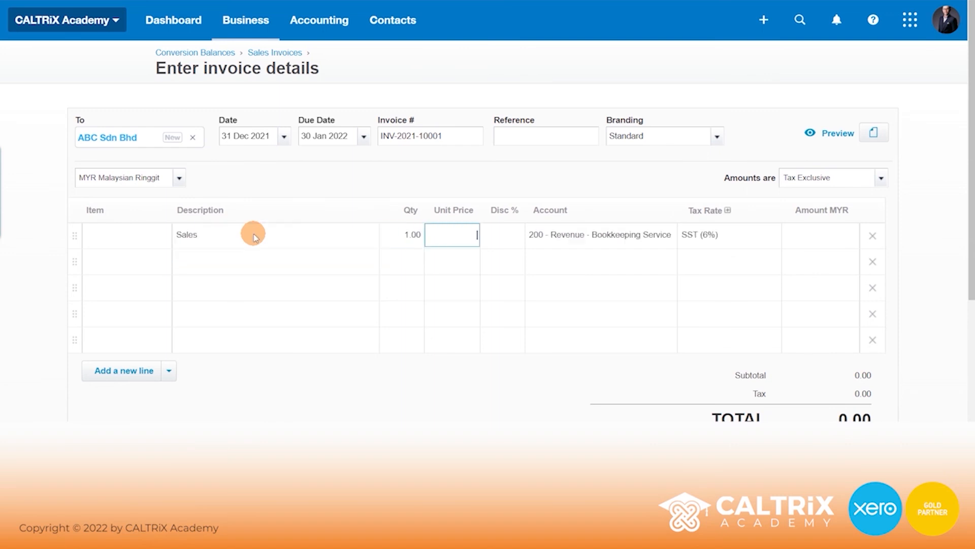
left_click(456, 236)
type("200000")
left_click(565, 203)
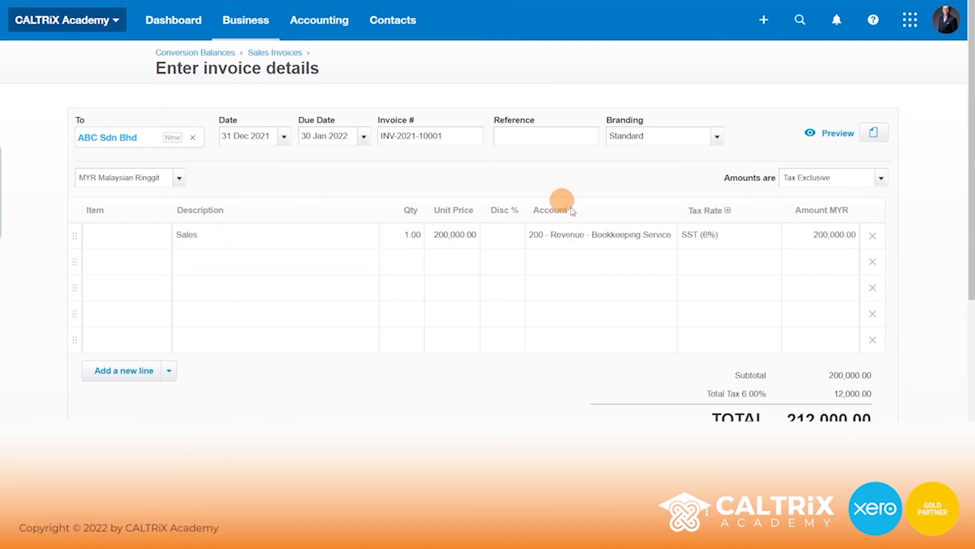
left_click(592, 236)
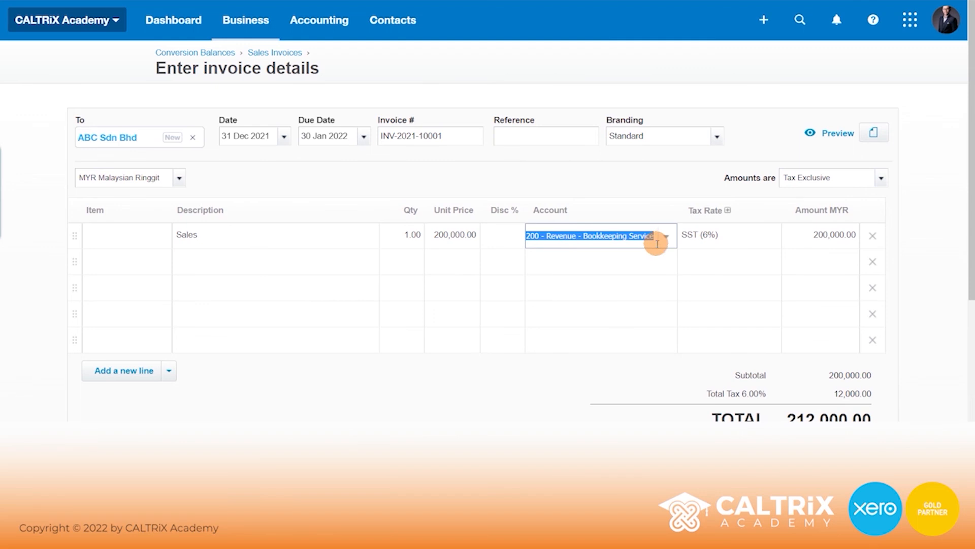
scroll(615, 223, "down", 1)
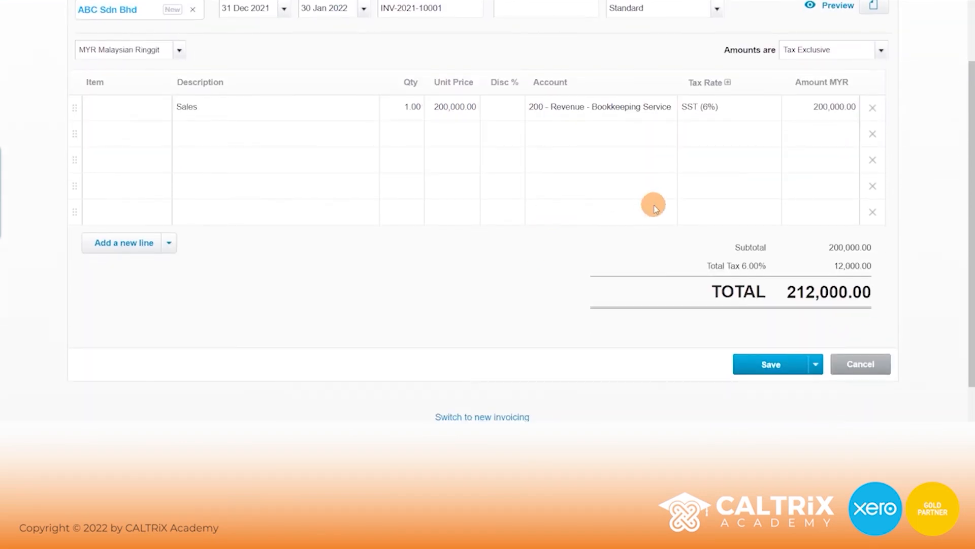
left_click(769, 362)
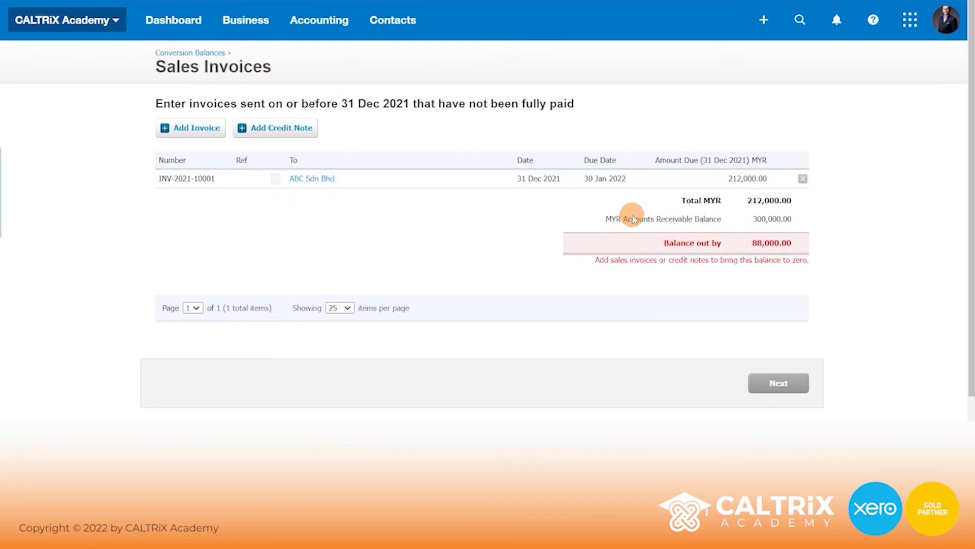
- Start another historic sales invoice for customer ABC Sdn Bhd
left_click(194, 130)
left_click(171, 137)
type("ab")
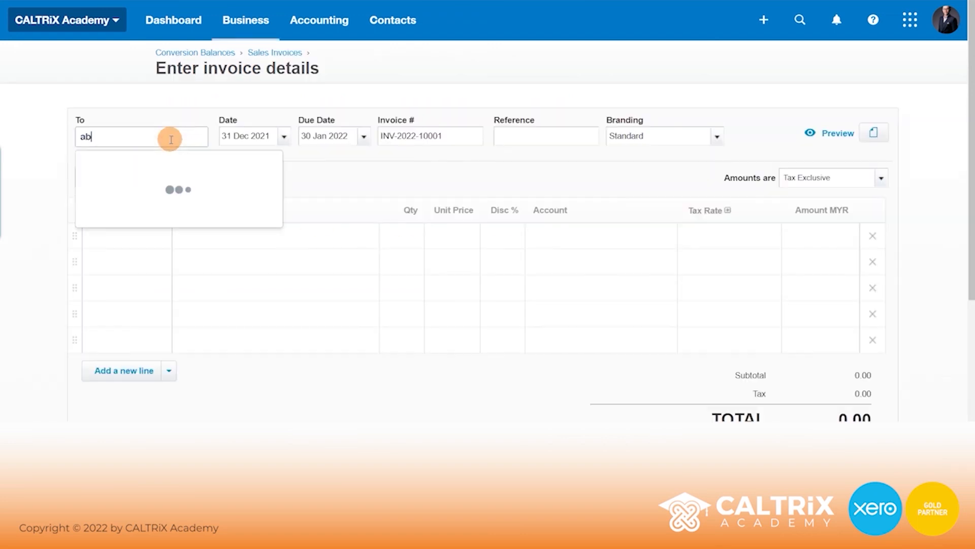
type("c")
left_click(153, 195)
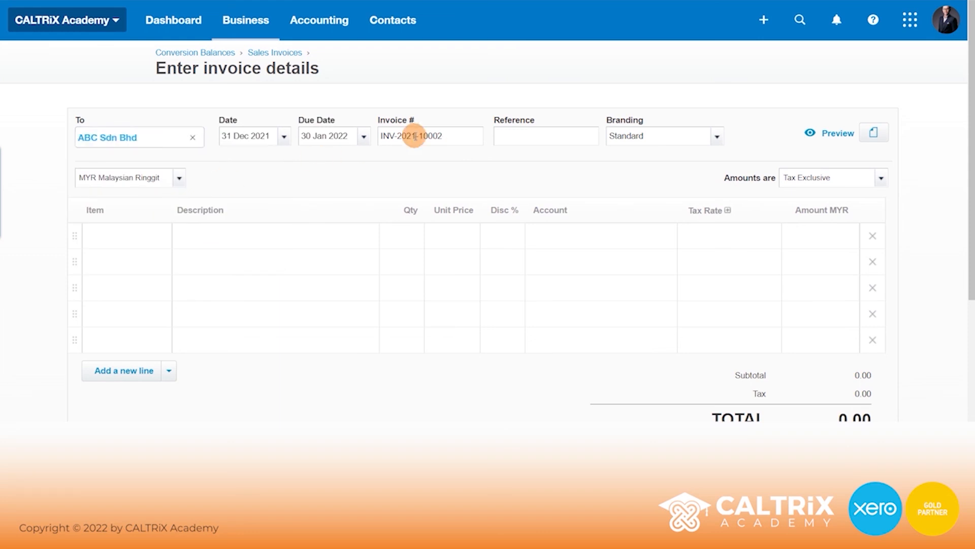
- Enter the 30,000.00 Sales line, set amounts to No Tax, and save
left_click(248, 234)
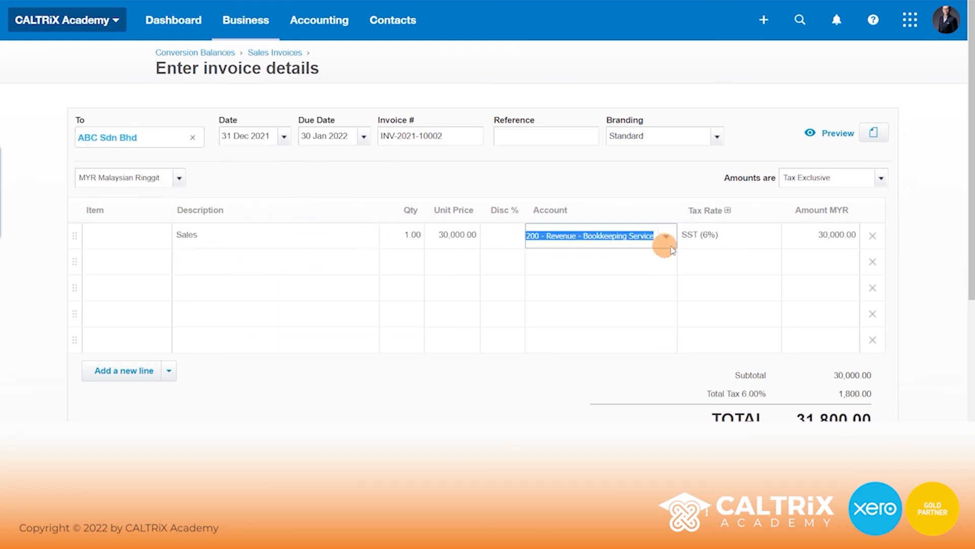
left_click(739, 238)
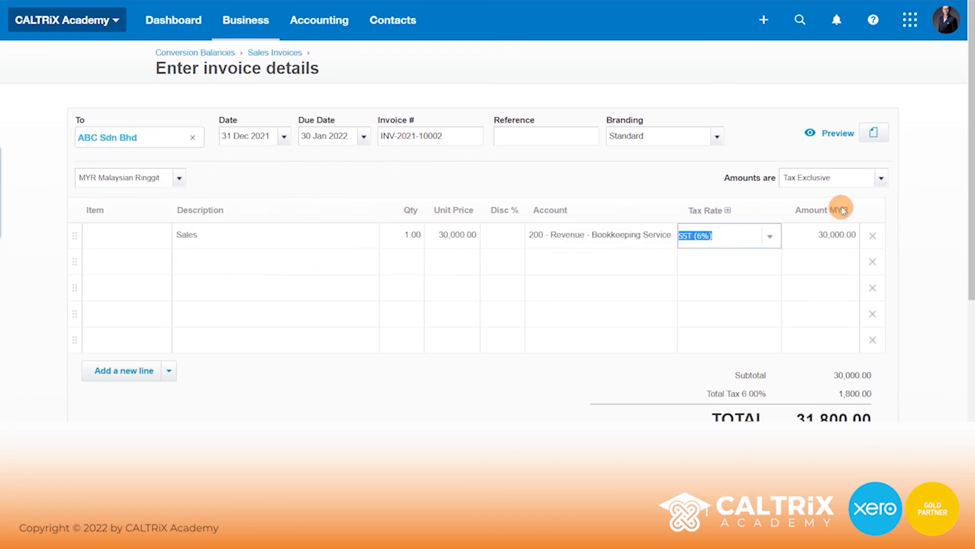
left_click(884, 184)
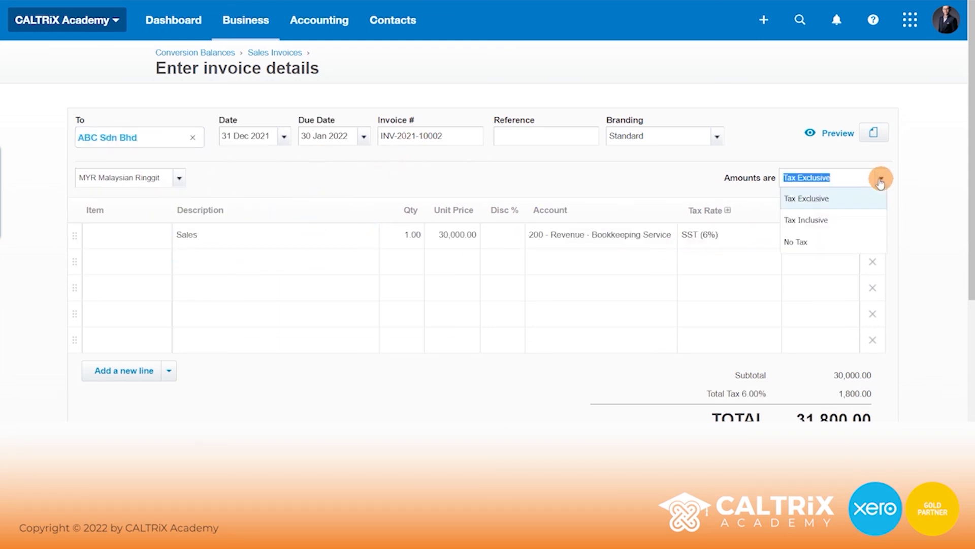
left_click(812, 242)
left_click(921, 184)
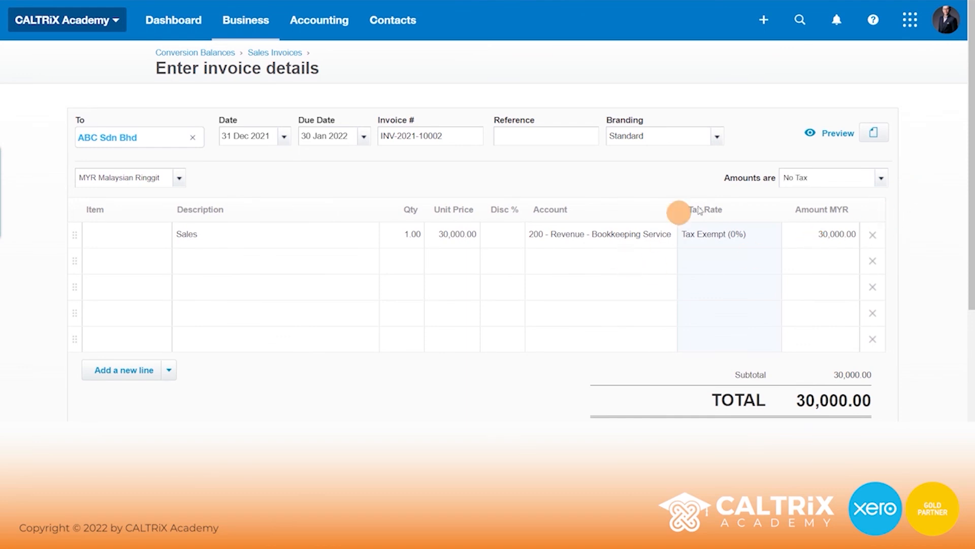
scroll(840, 249, "down", 3)
left_click(770, 342)
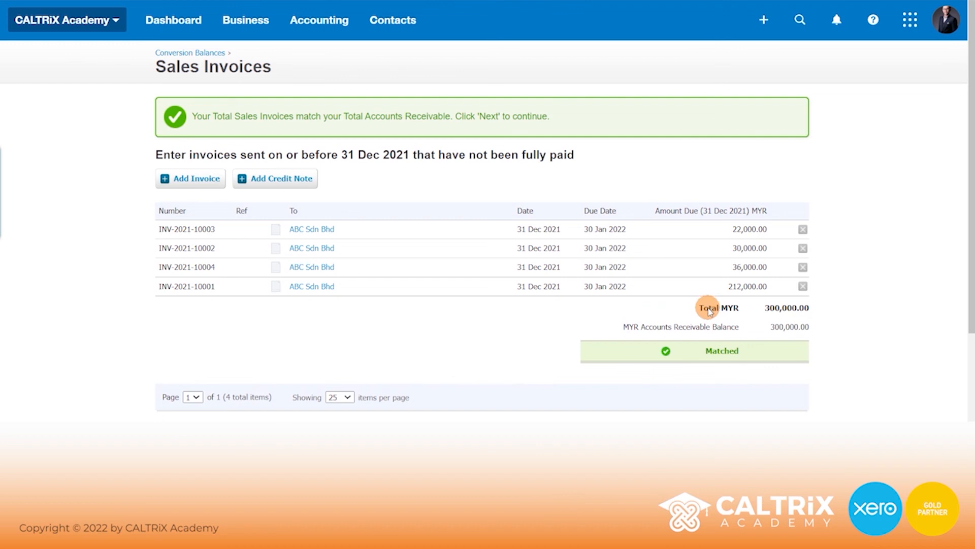
- Continue from Sales Invoices to the Bills step, showing payables out by 100,000.00
scroll(708, 308, "down", 3)
left_click(780, 345)
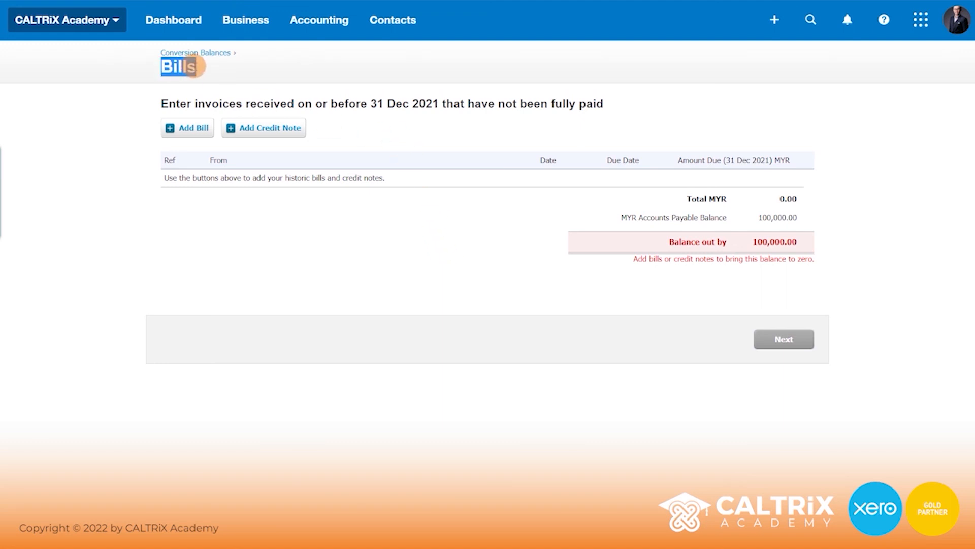
left_click_drag(753, 241, 797, 240)
left_click(793, 241)
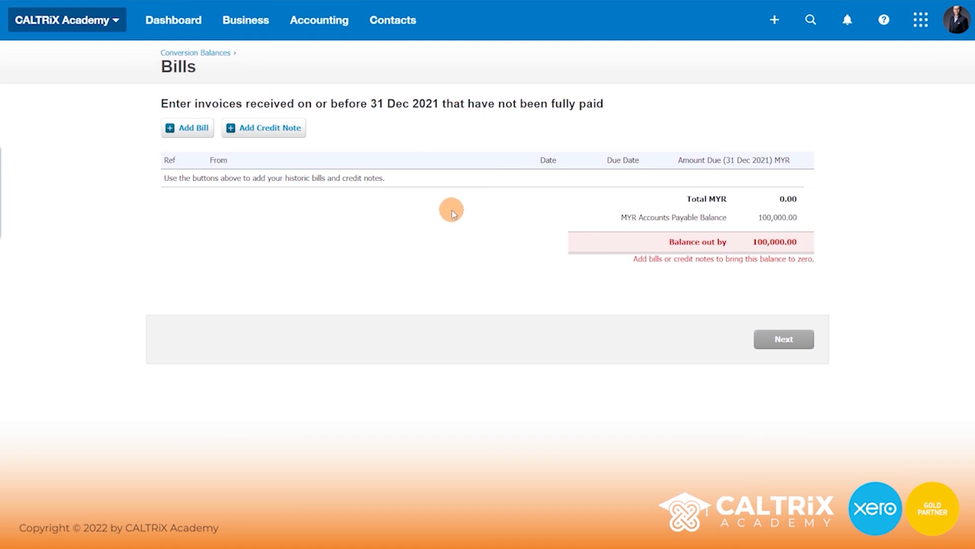
- Start a bill from new supplier XYZ Sdn Bhd, due 31 Jan 2022, reference INV-134567
left_click(187, 129)
type("XYZ Sdn ")
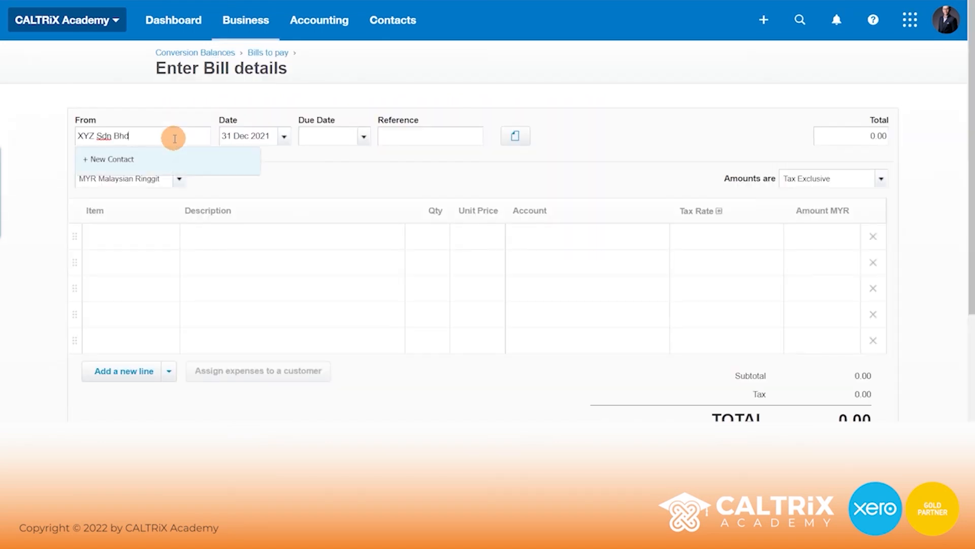
type("Bhd")
left_click(319, 139)
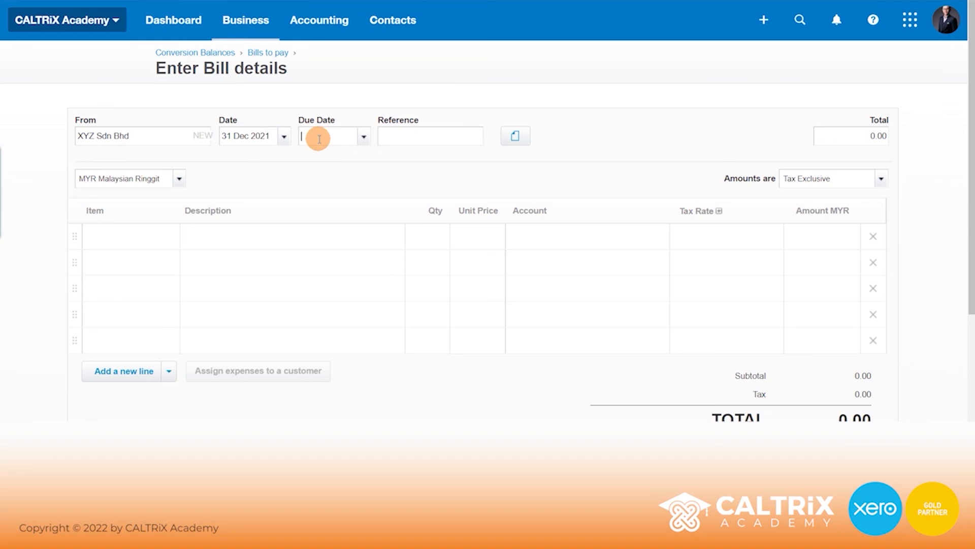
left_click(363, 136)
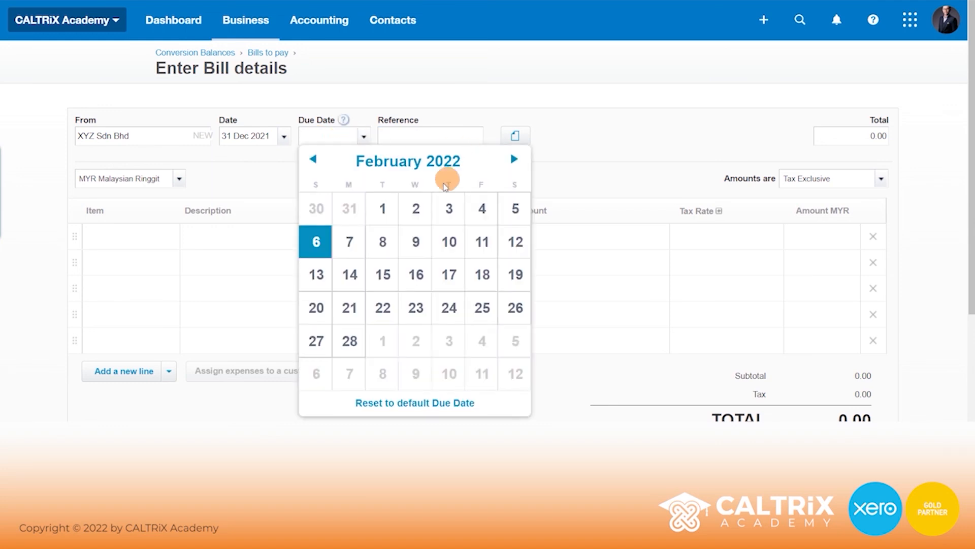
left_click(349, 208)
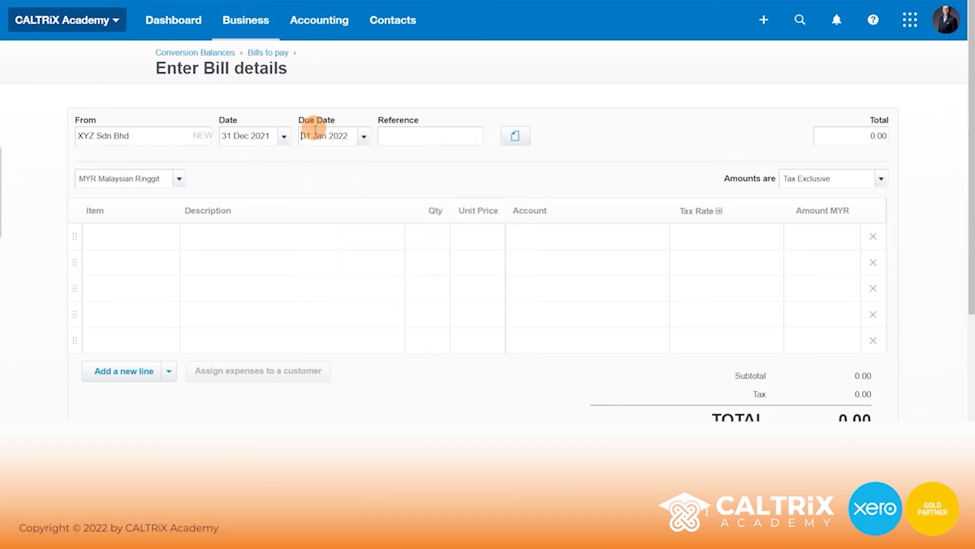
left_click(406, 135)
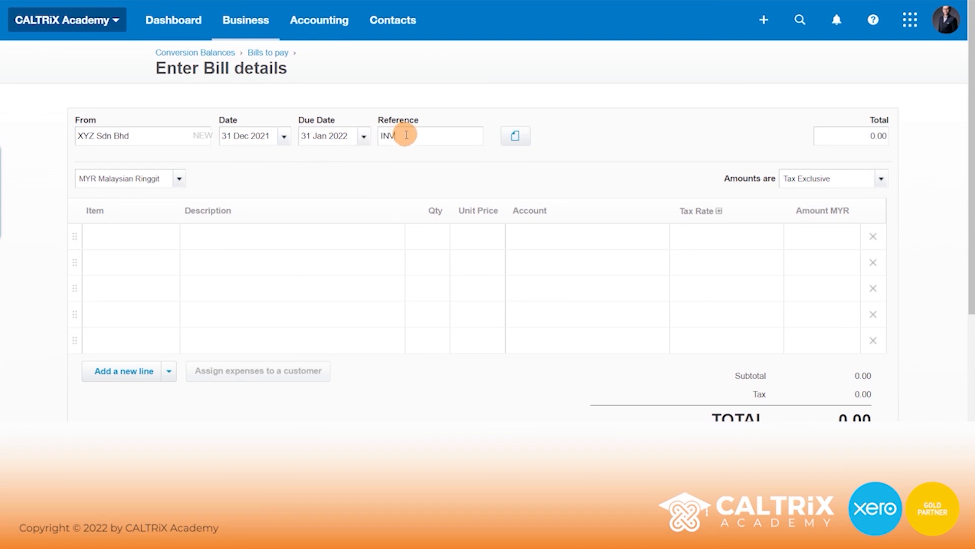
type("INV-134567")
left_click(513, 139)
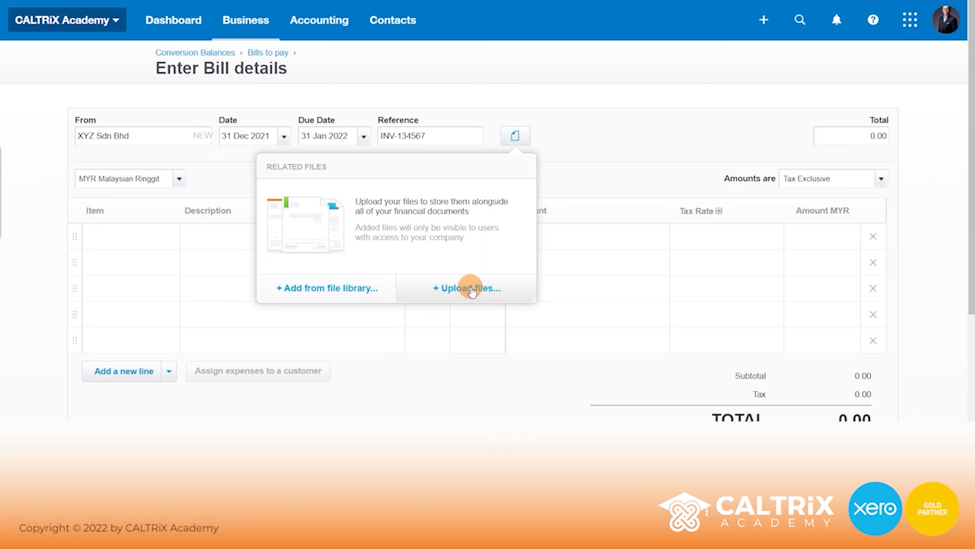
- Add a Purchases line of 100,000 to account 310 at 0% tax and save the bill
left_click(281, 237)
type("P")
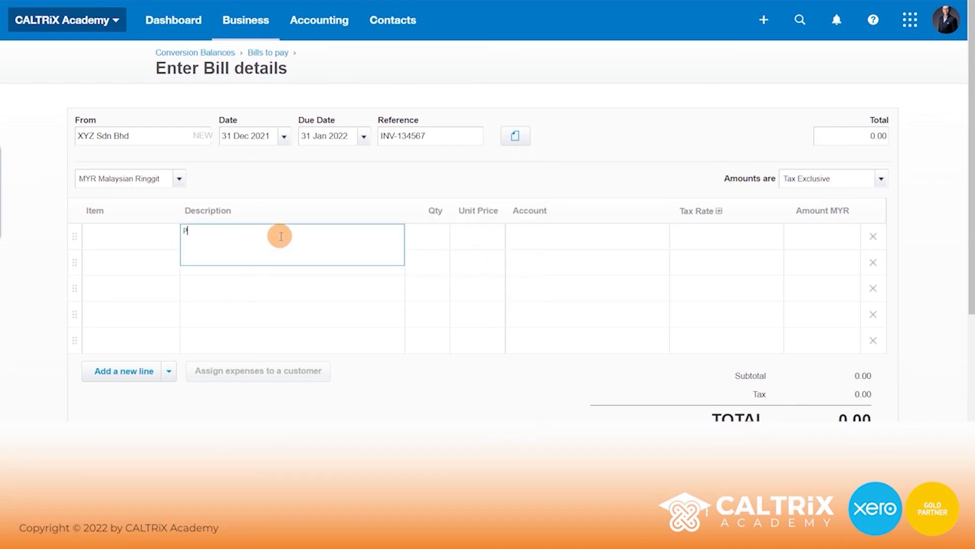
key("Tab")
key("Tab")
type("100,00")
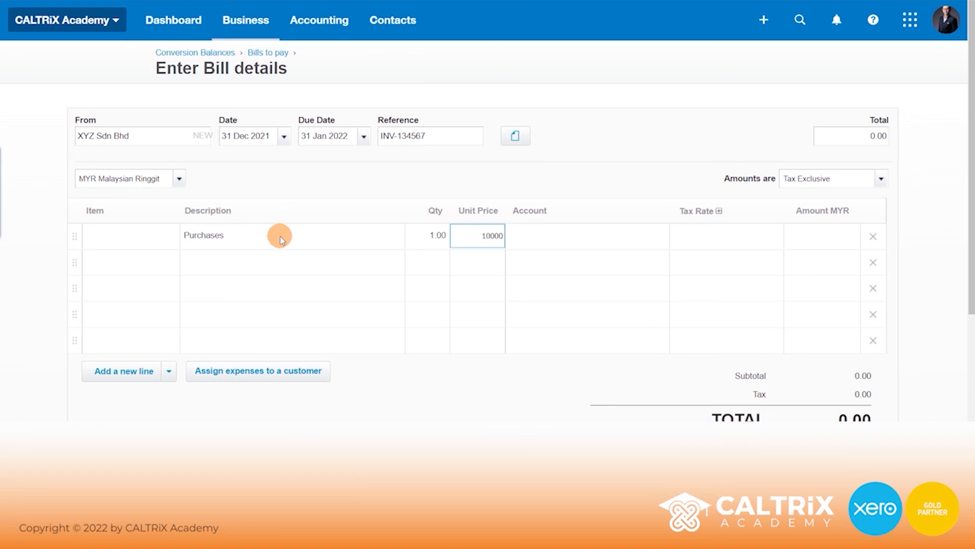
type("0")
key("Tab")
type("310")
key("Tab")
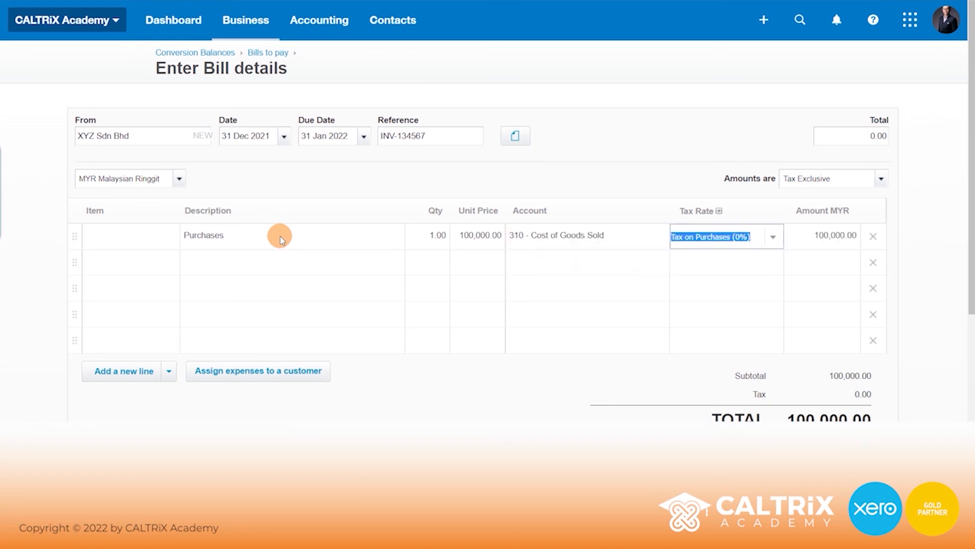
left_click(590, 186)
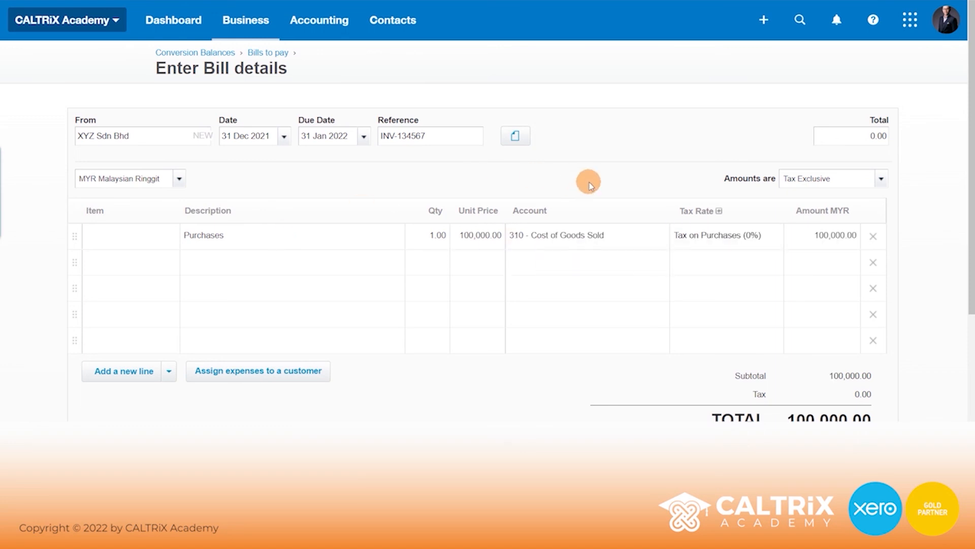
scroll(591, 185, "down", 3)
left_click(776, 317)
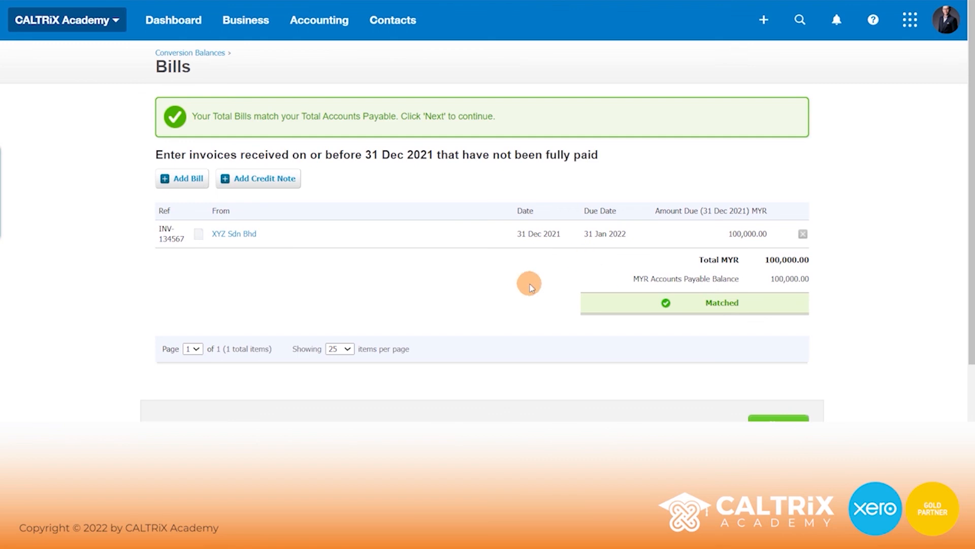
- Move past the matched Bills step and review the 944,200.00 conversion balances table
scroll(529, 287, "down", 1)
left_click(782, 355)
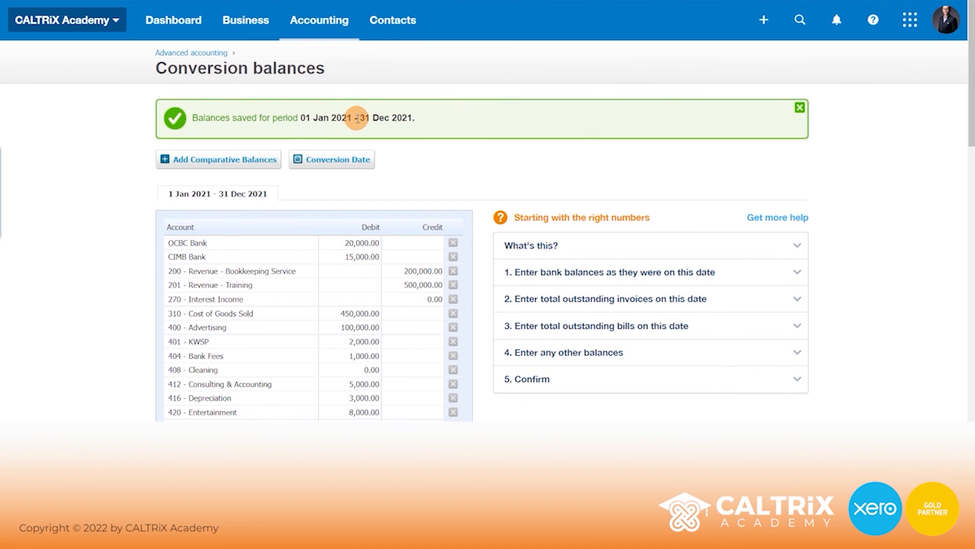
scroll(481, 163, "down", 4)
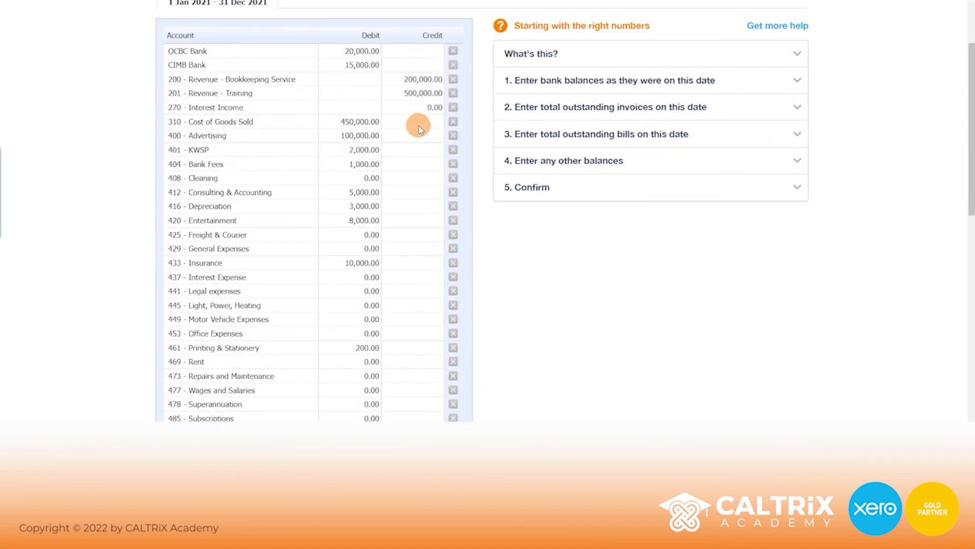
scroll(498, 238, "down", 12)
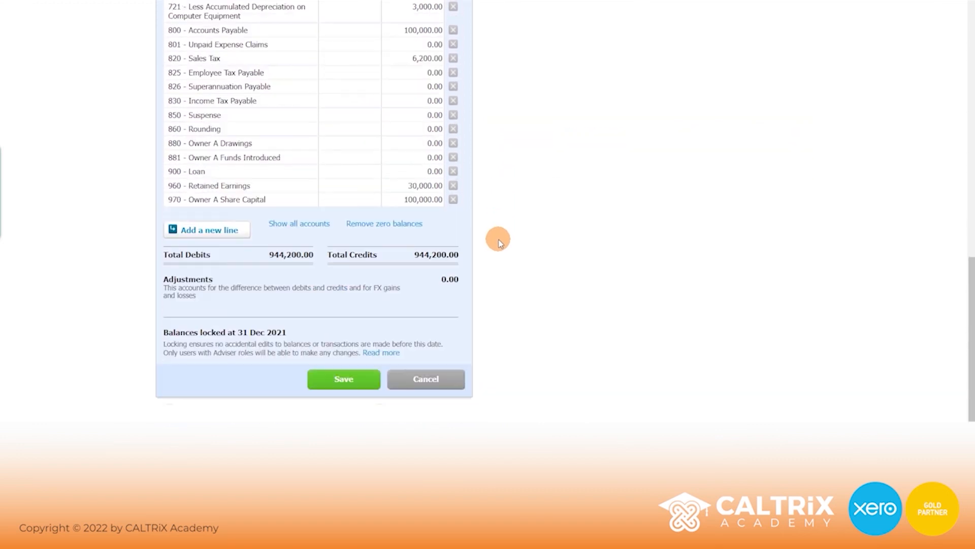
scroll(498, 239, "up", 15)
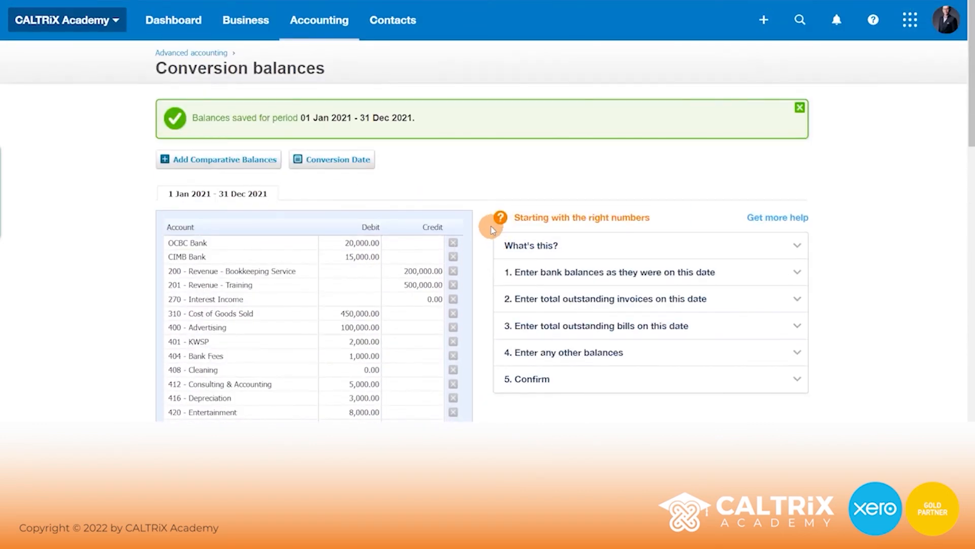